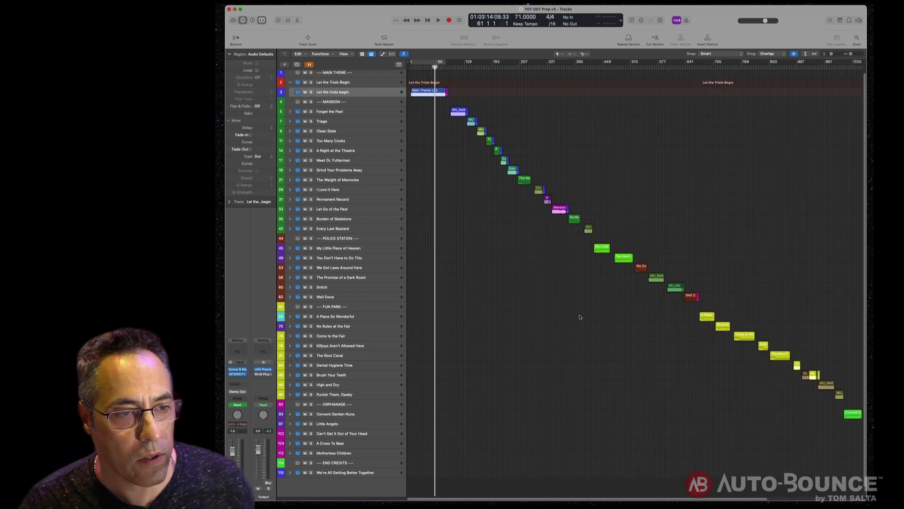
# - Play the arrangement from bar 26 and stop after a few seconds
pyautogui.click(419, 68)
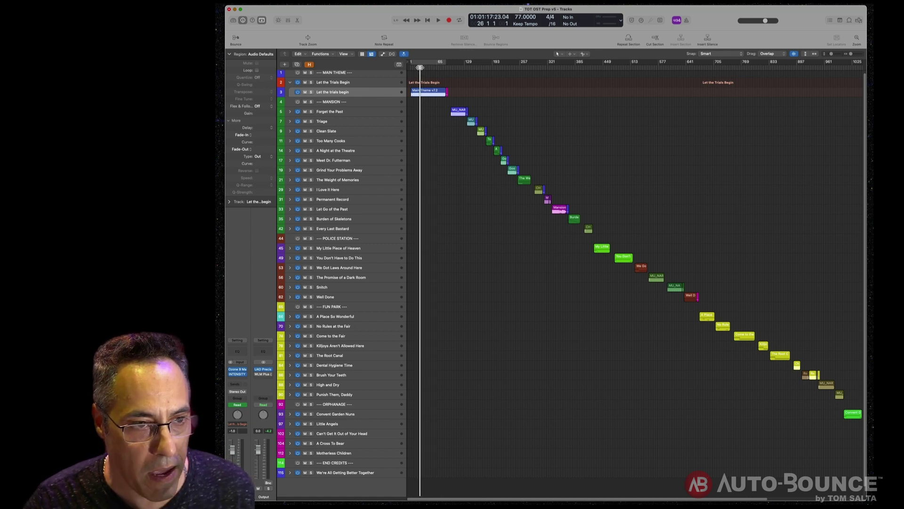
pyautogui.press('space')
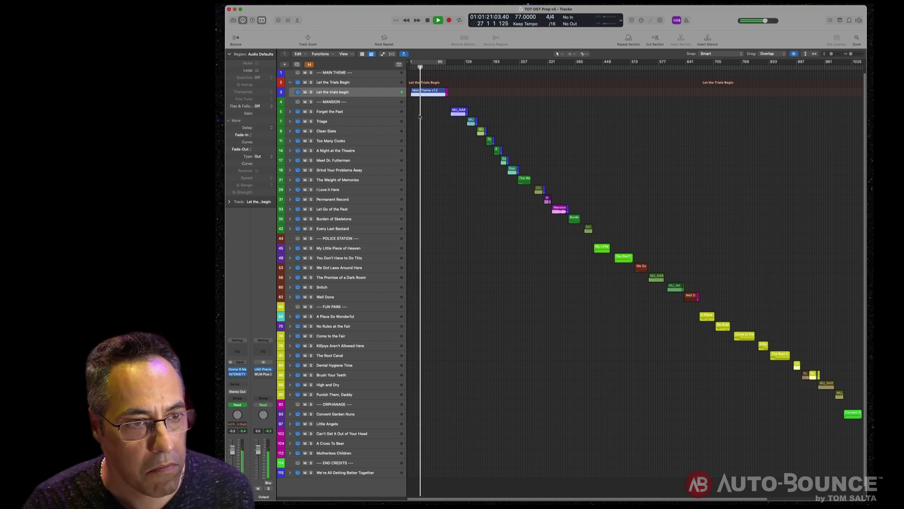
pyautogui.press('space')
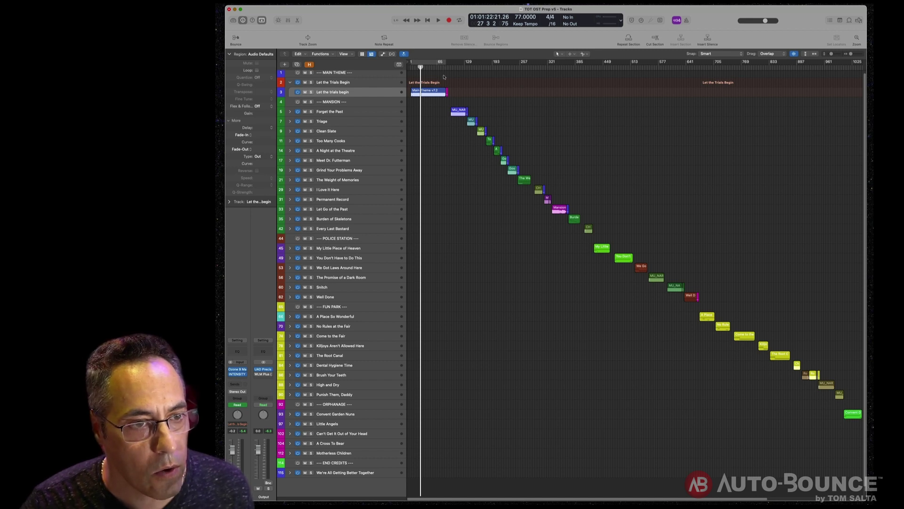
# - Zoom to the Main Theme region and audition its ending near bar 84
pyautogui.click(435, 93)
pyautogui.press('z')
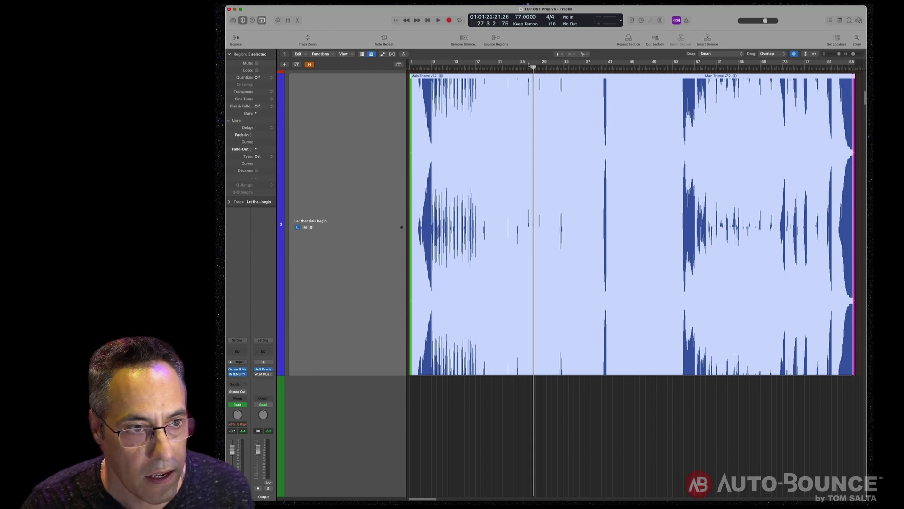
pyautogui.moveTo(423, 69); pyautogui.dragTo(845, 75)
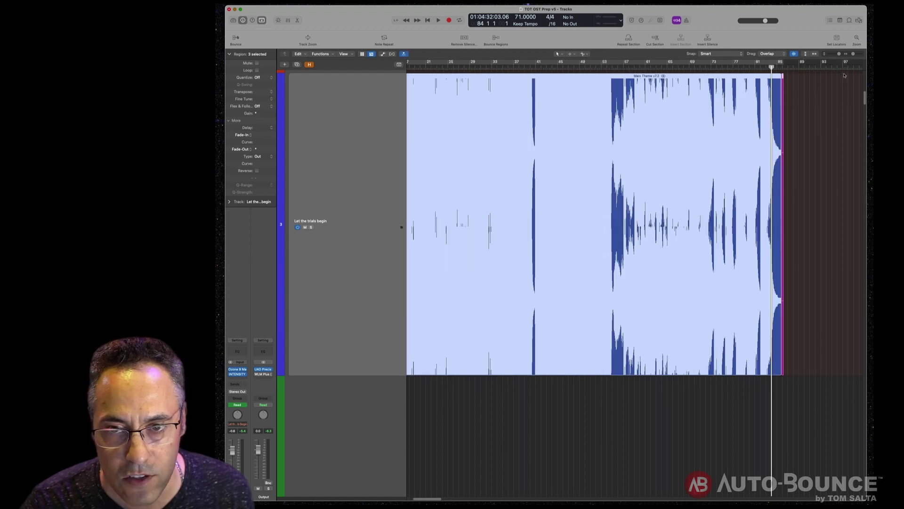
pyautogui.press('space')
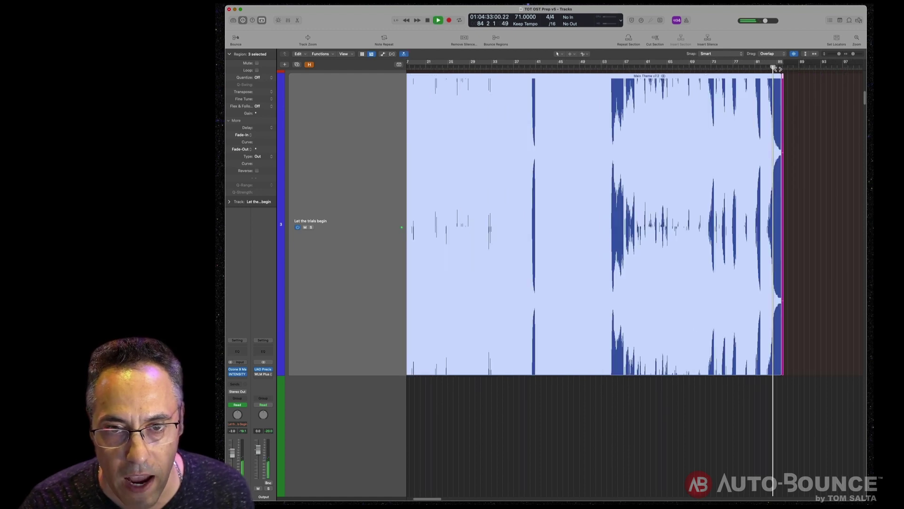
pyautogui.press('space')
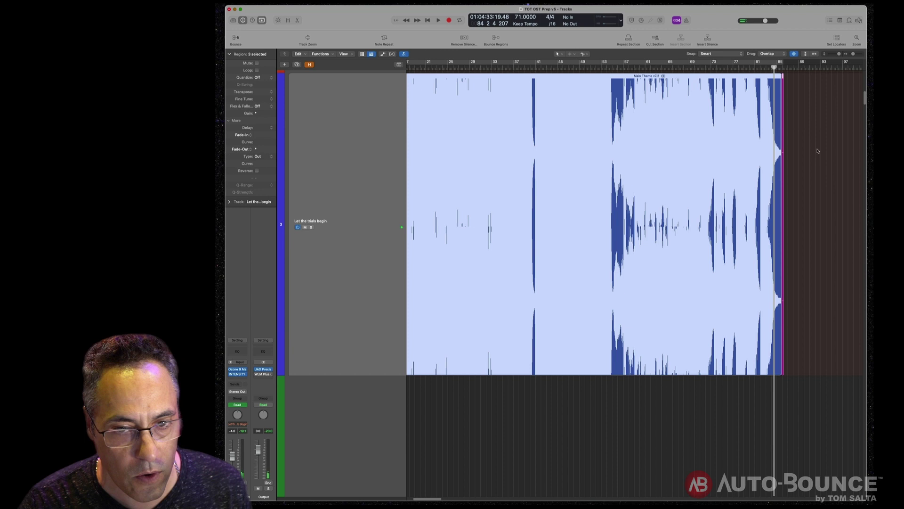
# - Zoom out to show every region, deselect them, and collapse the Let the Trials Begin stack
pyautogui.press('super+a')
pyautogui.press('z')
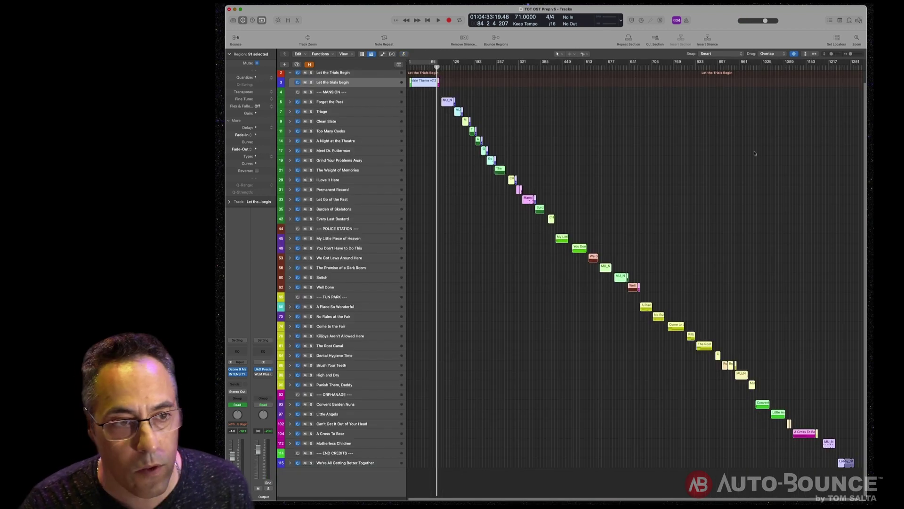
pyautogui.click(450, 85)
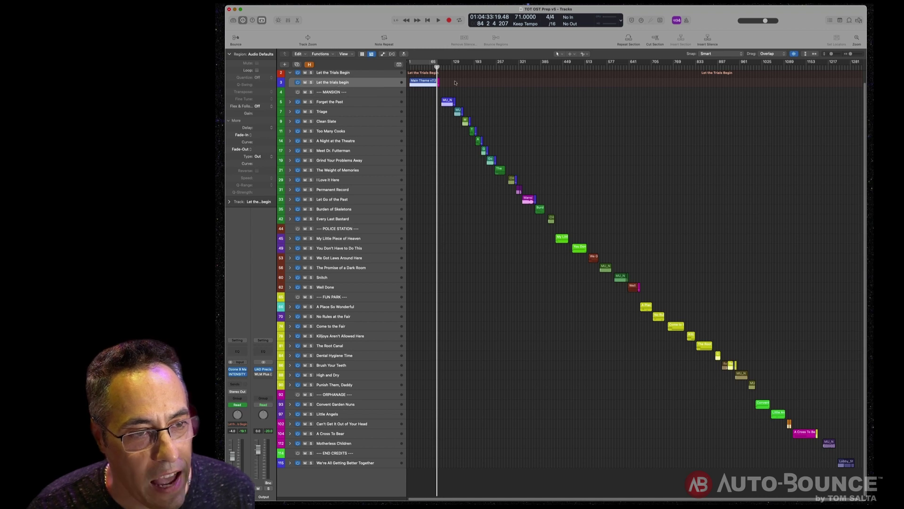
pyautogui.click(290, 73)
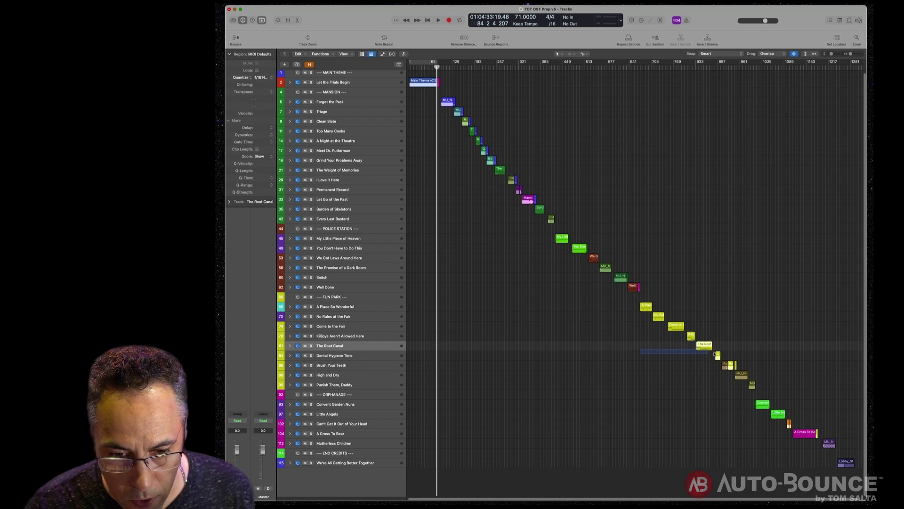
# - Expand The Root Canal stack, select and zoom on its two subtrack regions, then collapse it
pyautogui.click(290, 346)
pyautogui.moveTo(659, 366); pyautogui.dragTo(716, 356)
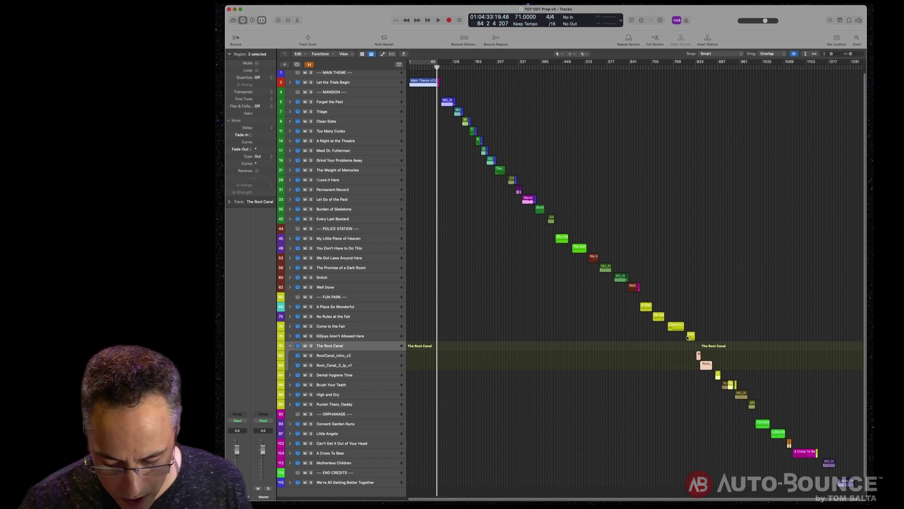
pyautogui.press('z')
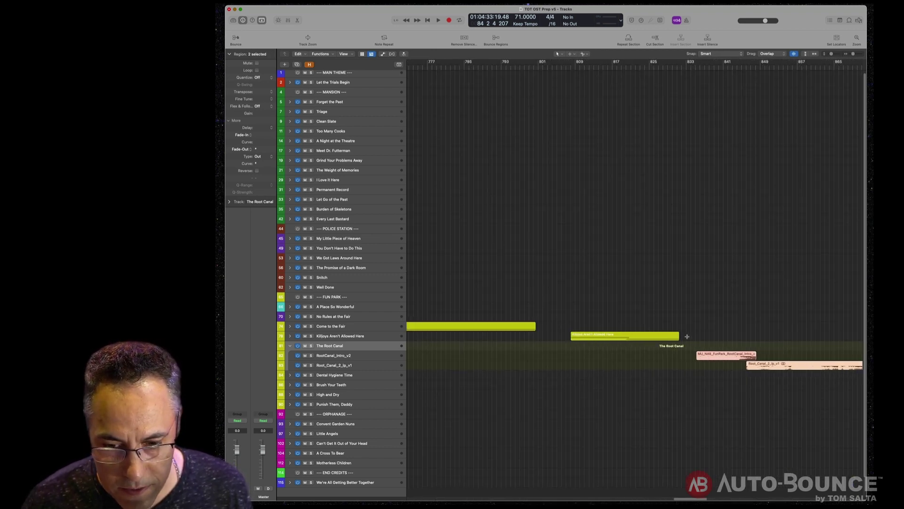
pyautogui.press('z')
pyautogui.click(370, 356)
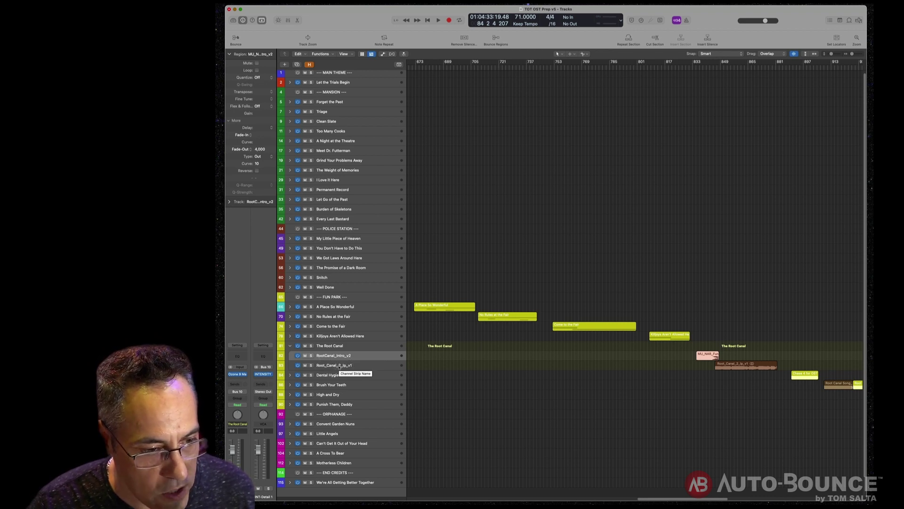
pyautogui.moveTo(666, 351); pyautogui.dragTo(751, 381)
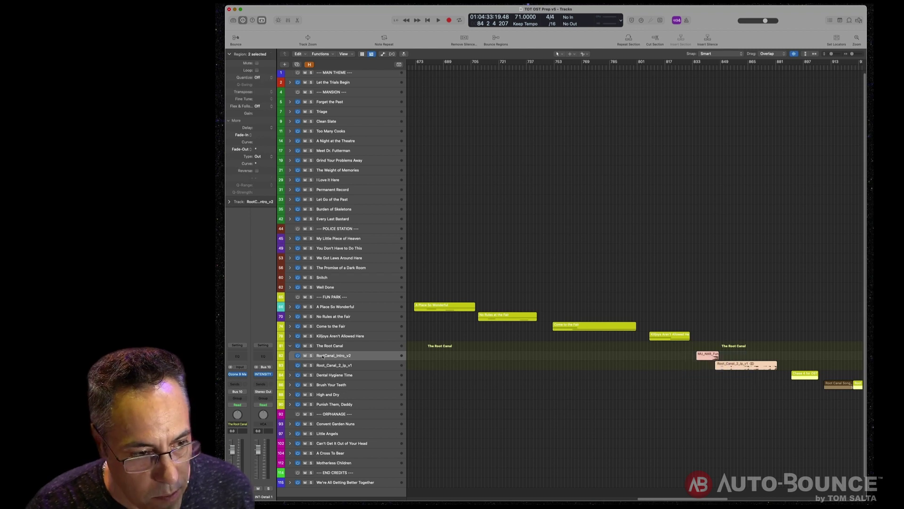
pyautogui.click(290, 346)
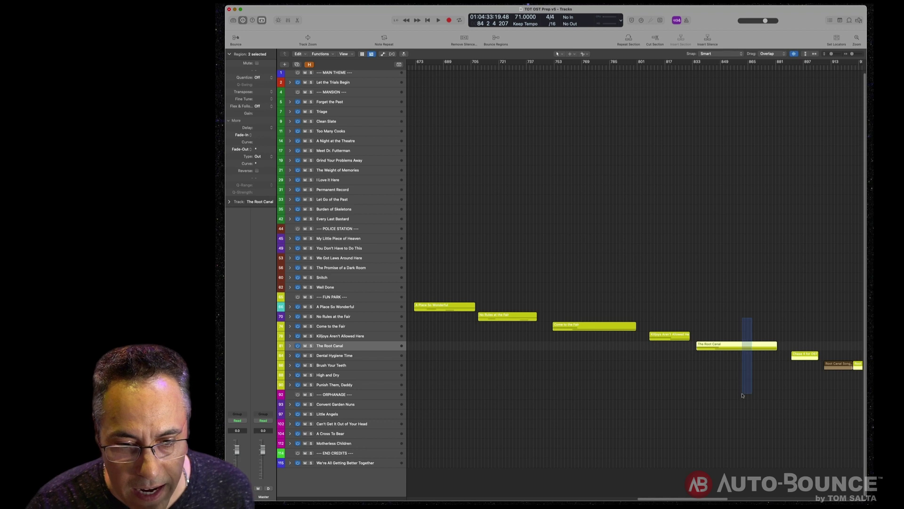
# - Set the cycle locators to The Root Canal region and play it through once
pyautogui.click(837, 38)
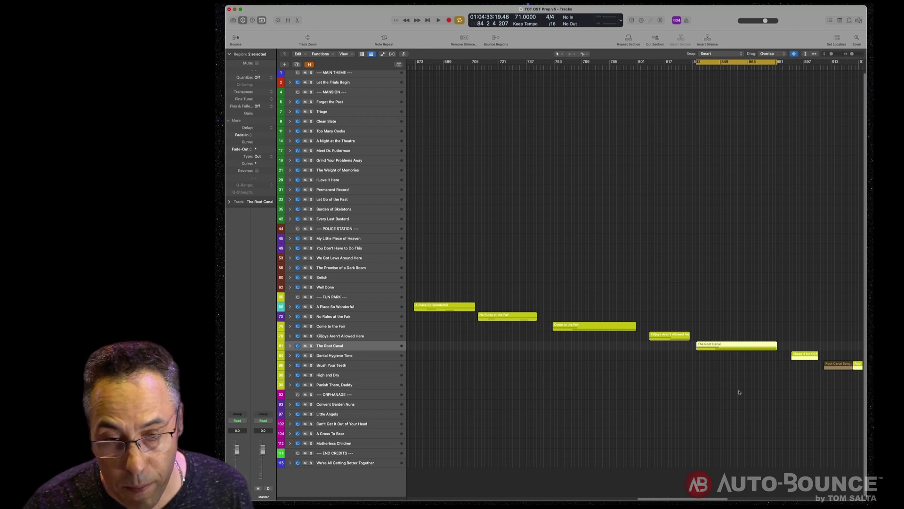
pyautogui.press('space')
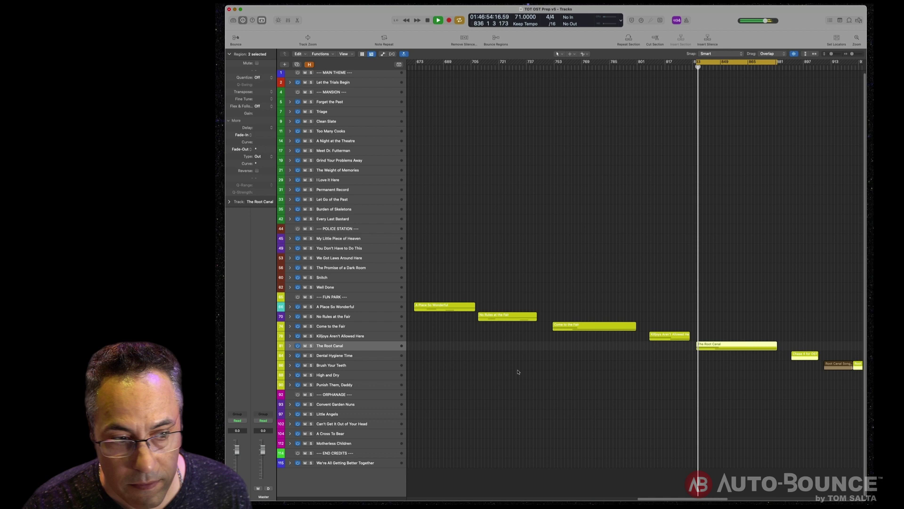
pyautogui.press('space')
# - Check The Root Canal subtrack regions, leave the stack collapsed, and zoom out to fit all cues
pyautogui.click(290, 346)
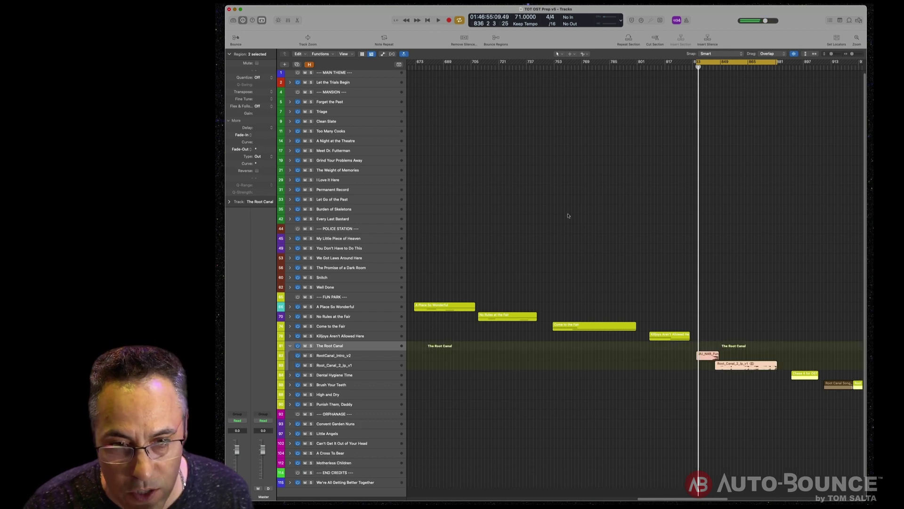
pyautogui.moveTo(768, 338); pyautogui.dragTo(704, 401)
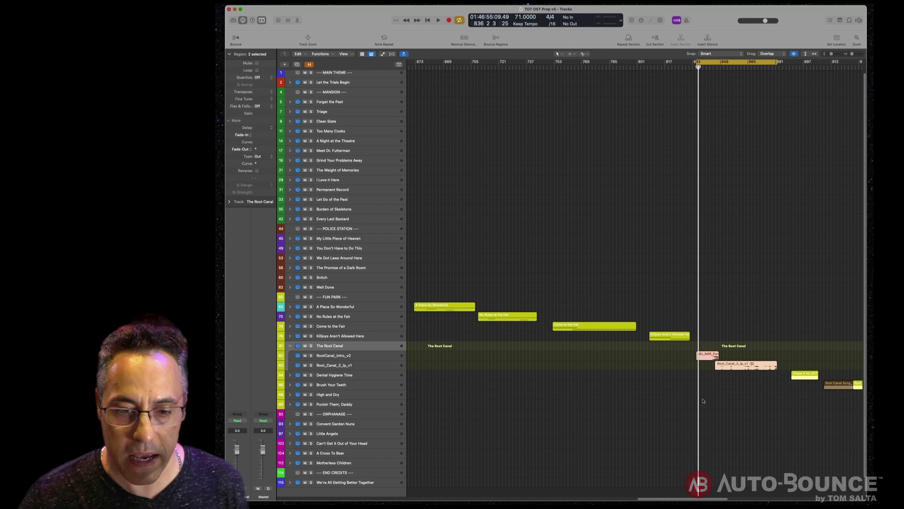
pyautogui.click(290, 345)
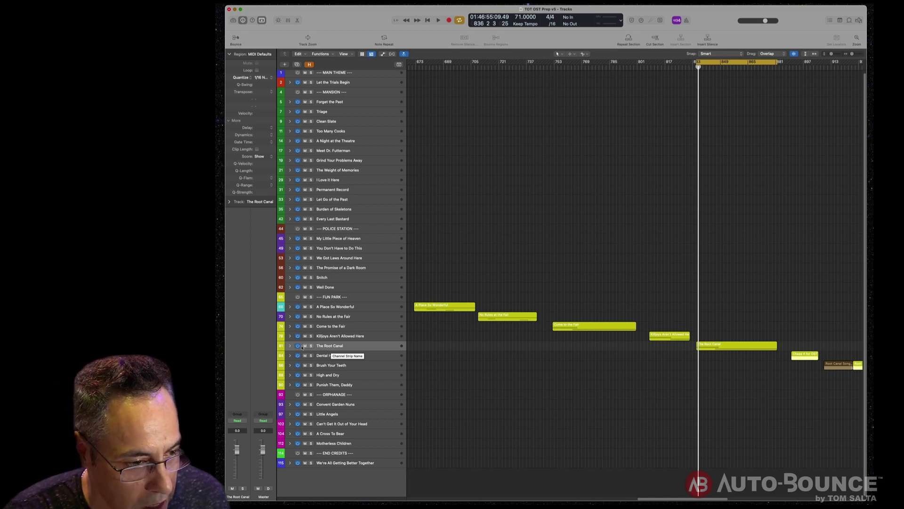
pyautogui.click(290, 347)
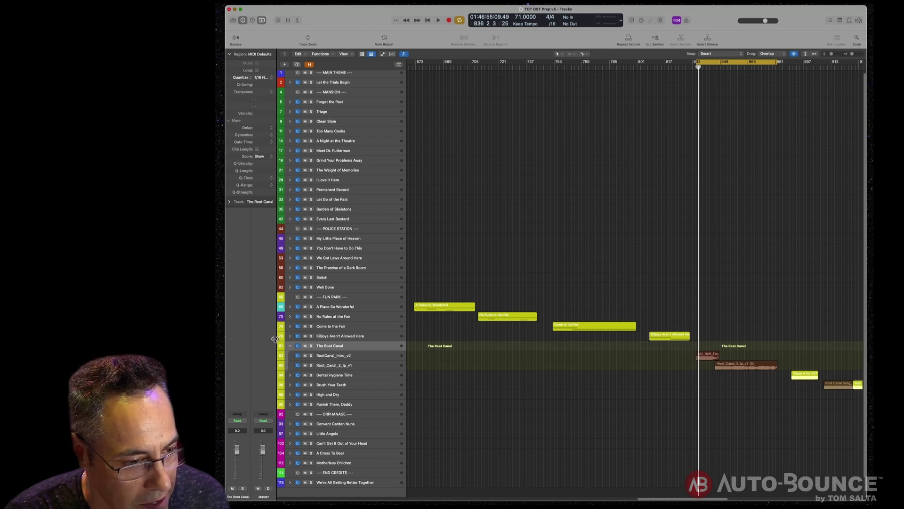
pyautogui.click(290, 346)
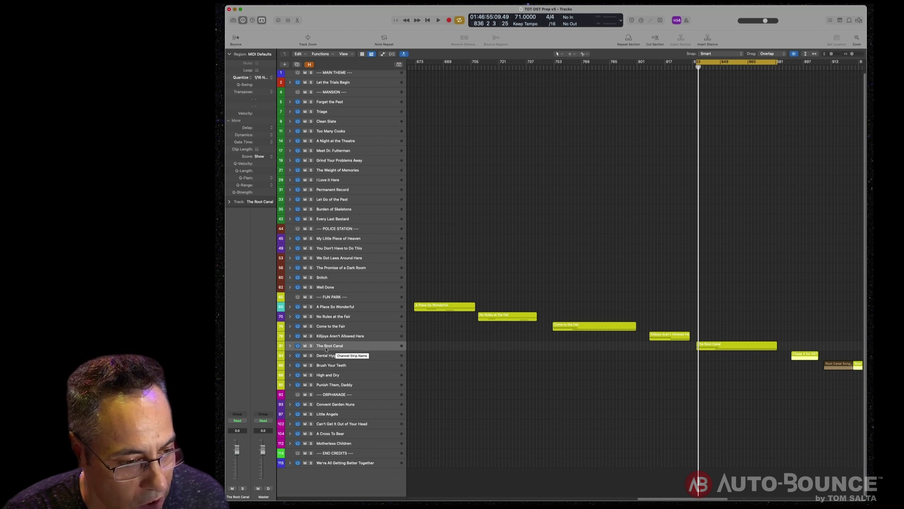
pyautogui.press('z')
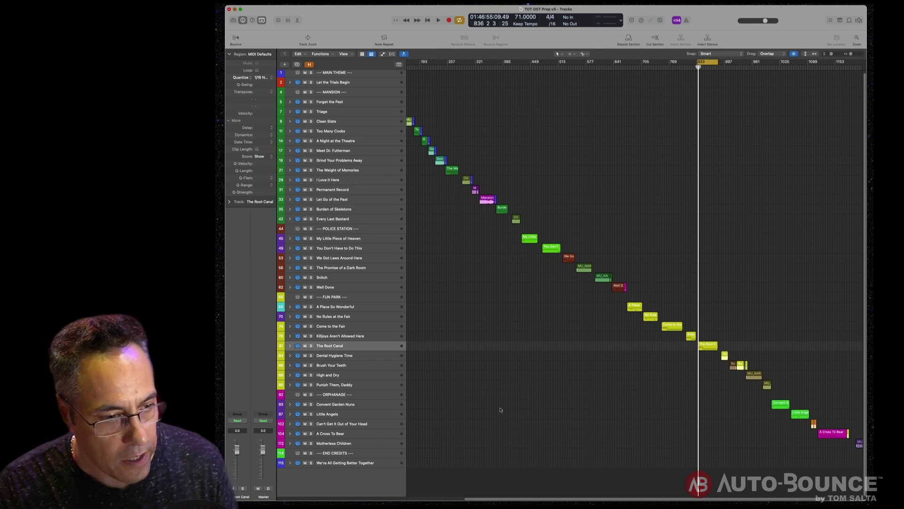
pyautogui.keyDown('alt'); pyautogui.click(291, 347); pyautogui.keyUp('alt')
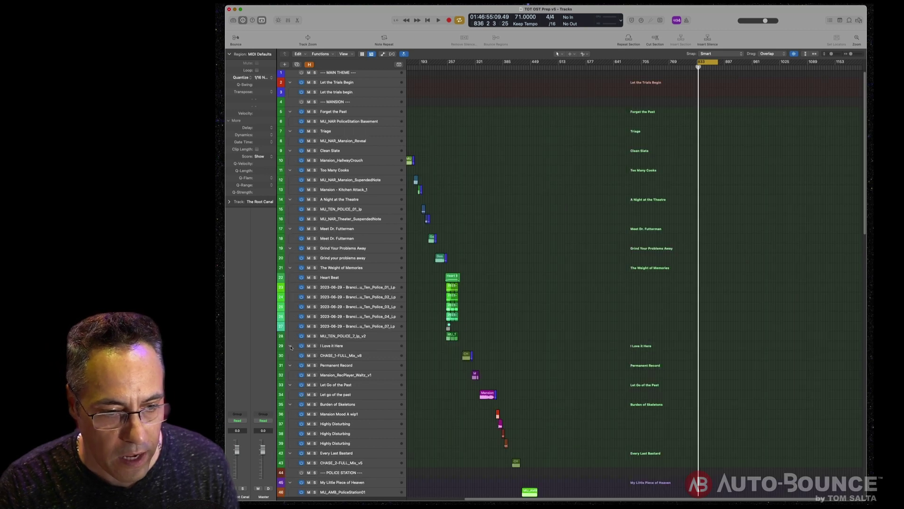
pyautogui.click(389, 280)
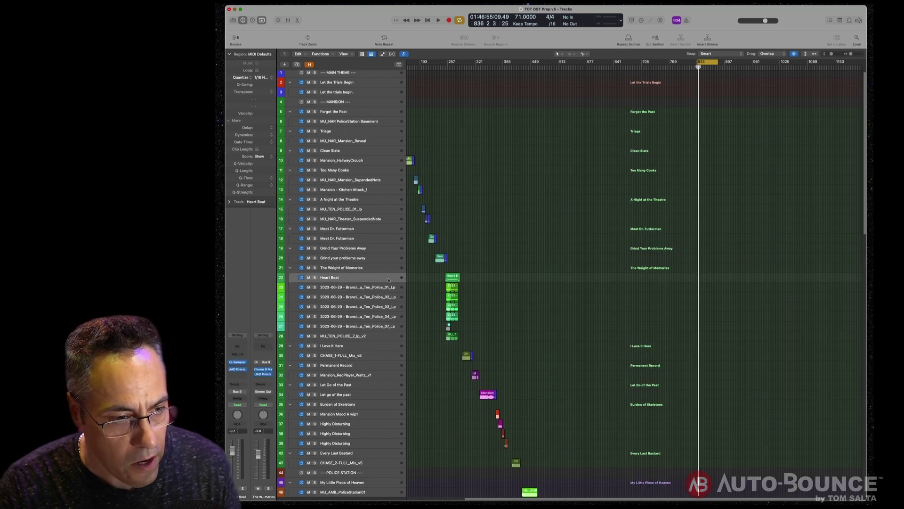
pyautogui.click(357, 269)
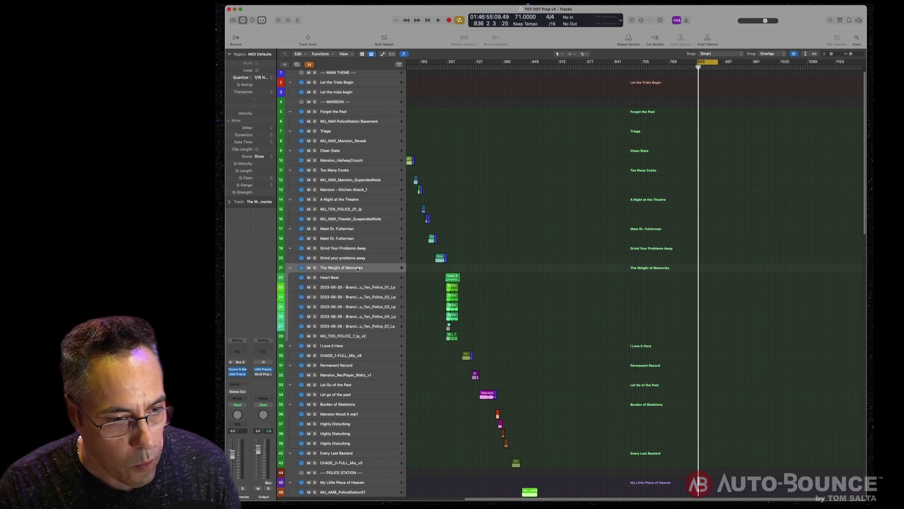
pyautogui.click(358, 279)
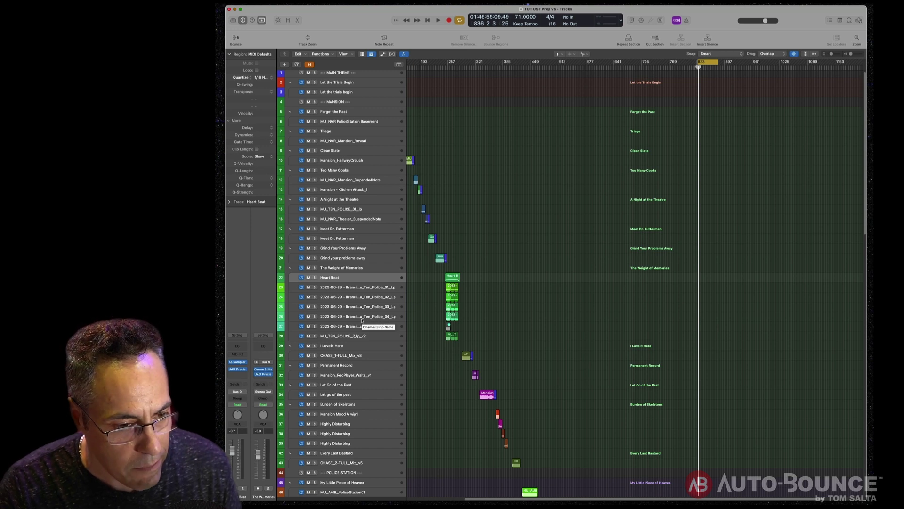
pyautogui.moveTo(419, 272); pyautogui.dragTo(470, 321)
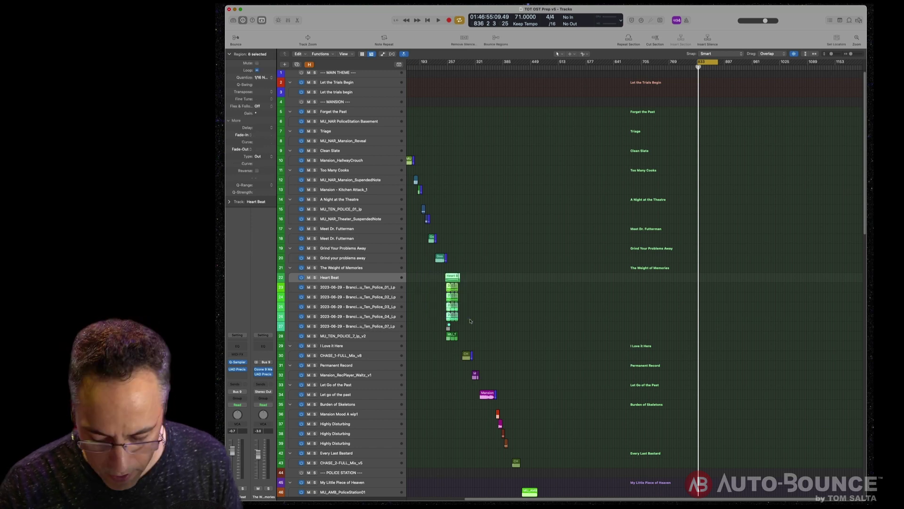
pyautogui.press('z')
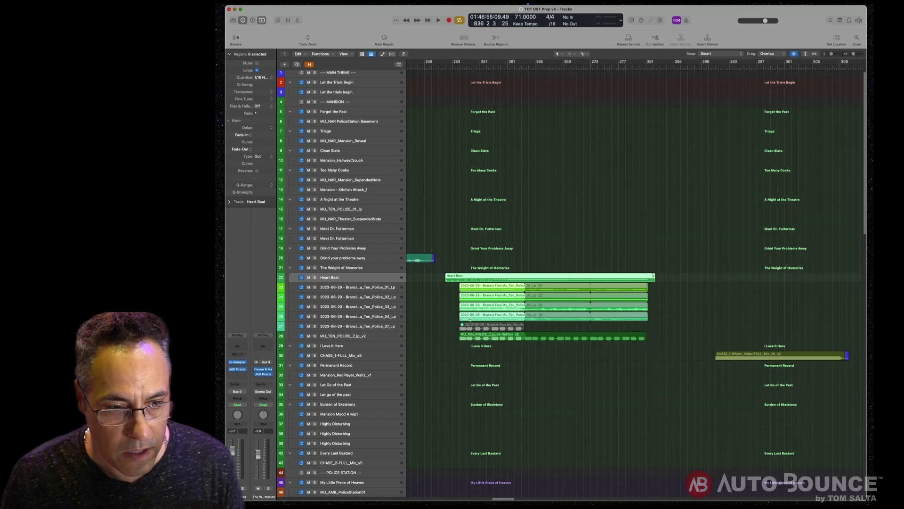
pyautogui.click(466, 68)
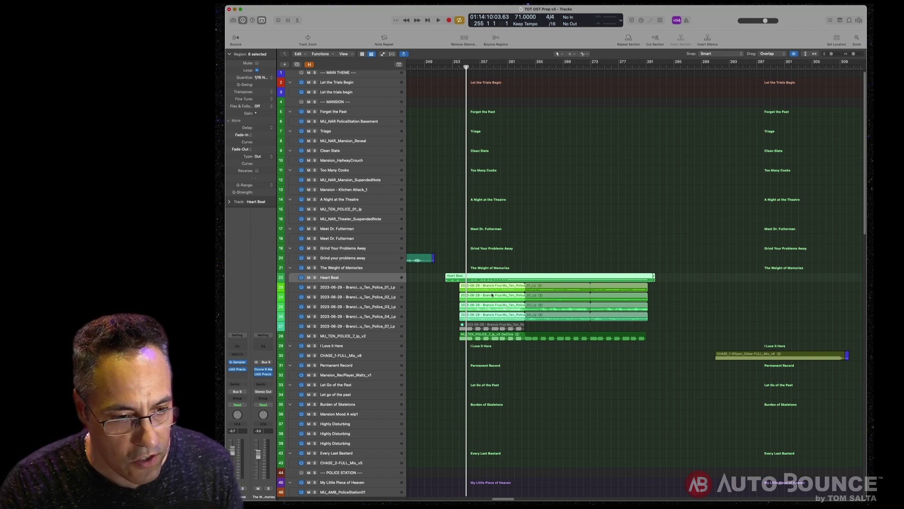
# - Show the volume automation lanes, zoom in on the Heart Beat and Police regions, and start playback
pyautogui.press('a')
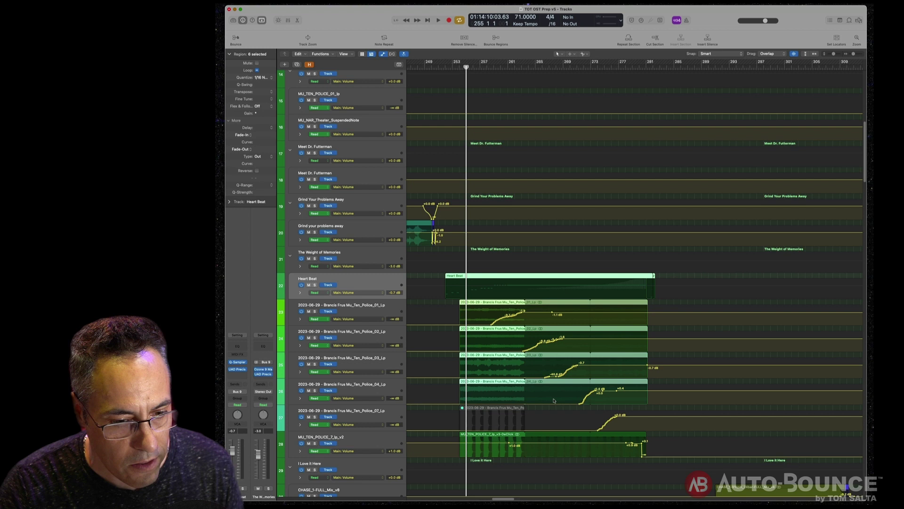
pyautogui.moveTo(465, 116); pyautogui.dragTo(448, 116)
pyautogui.press('z')
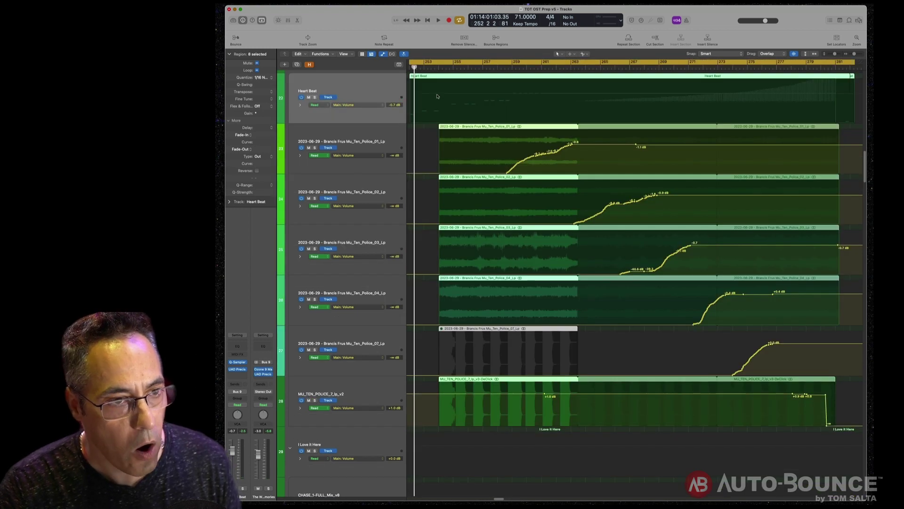
pyautogui.press('space')
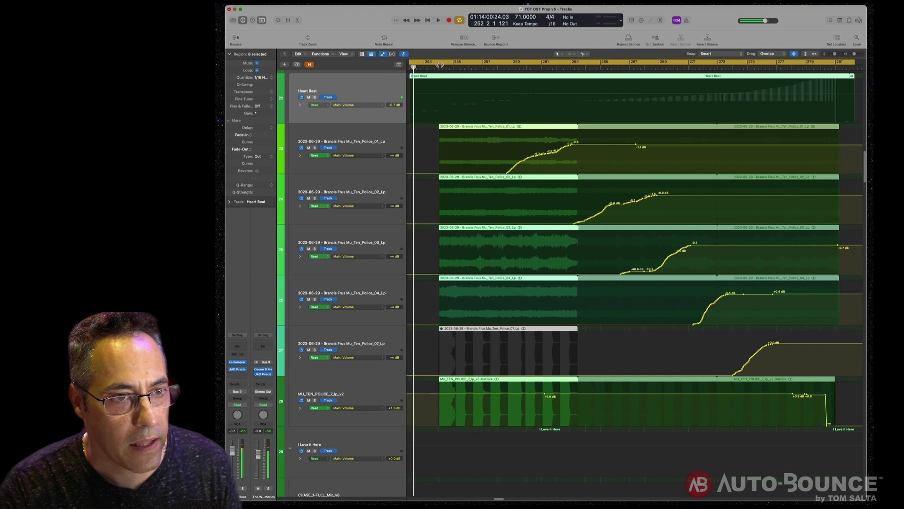
# - Turn Cycle off and play the cue from bar 254
pyautogui.click(439, 65)
pyautogui.click(438, 67)
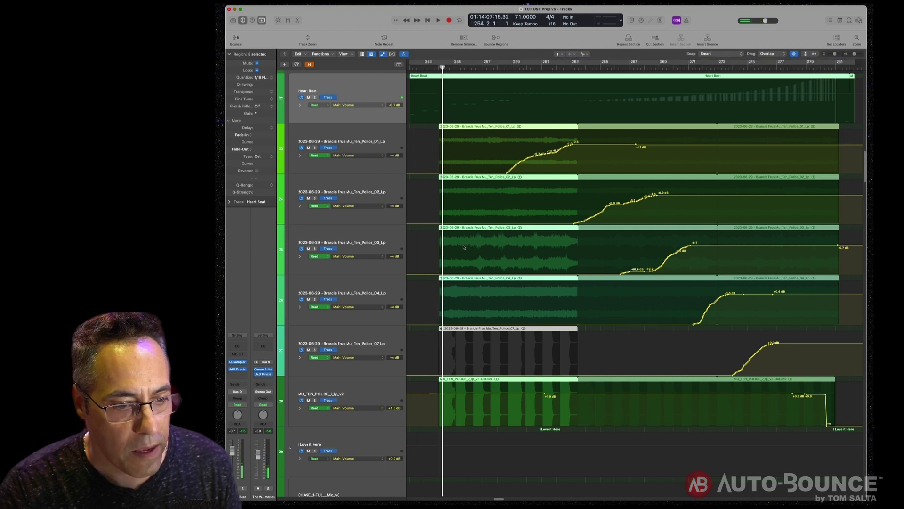
pyautogui.press('space')
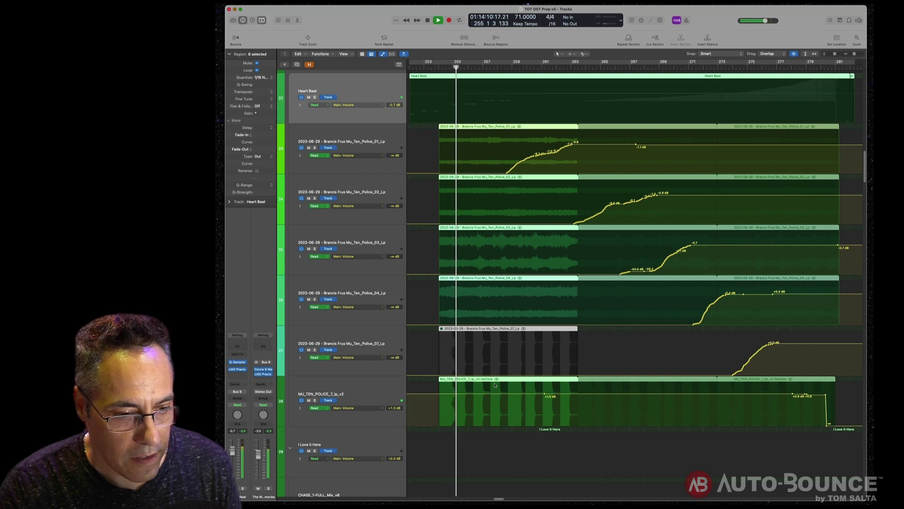
pyautogui.press('space')
# - Audition from bar 260, skipping ahead to bars 265, 273 and 278 before stopping
pyautogui.click(528, 68)
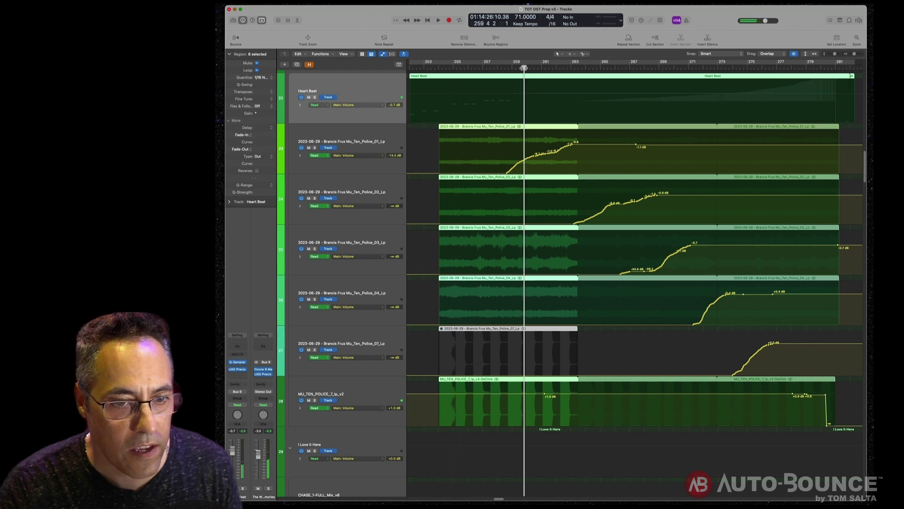
pyautogui.press('space')
pyautogui.click(611, 67)
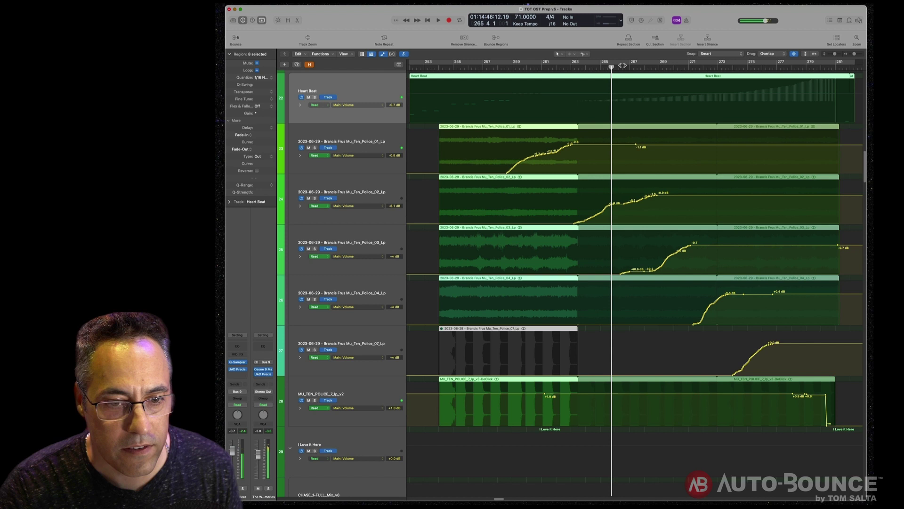
pyautogui.click(722, 67)
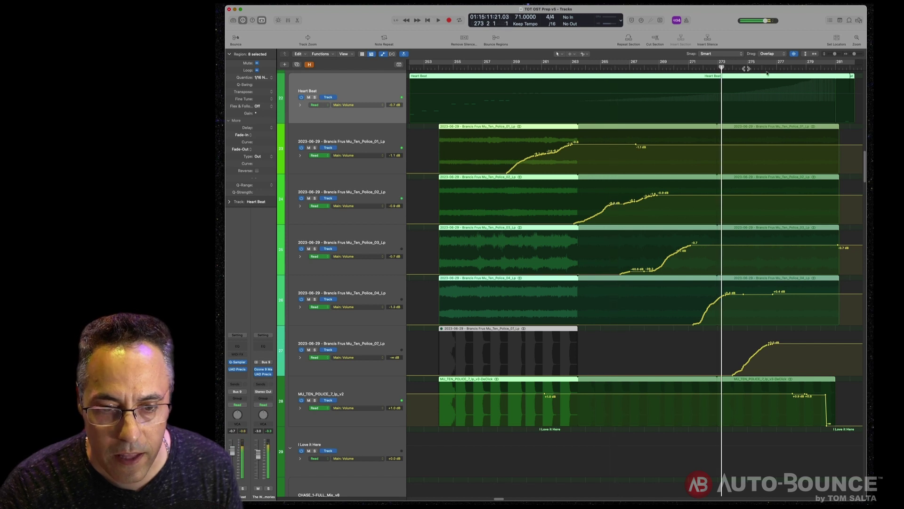
pyautogui.click(802, 68)
pyautogui.press('space')
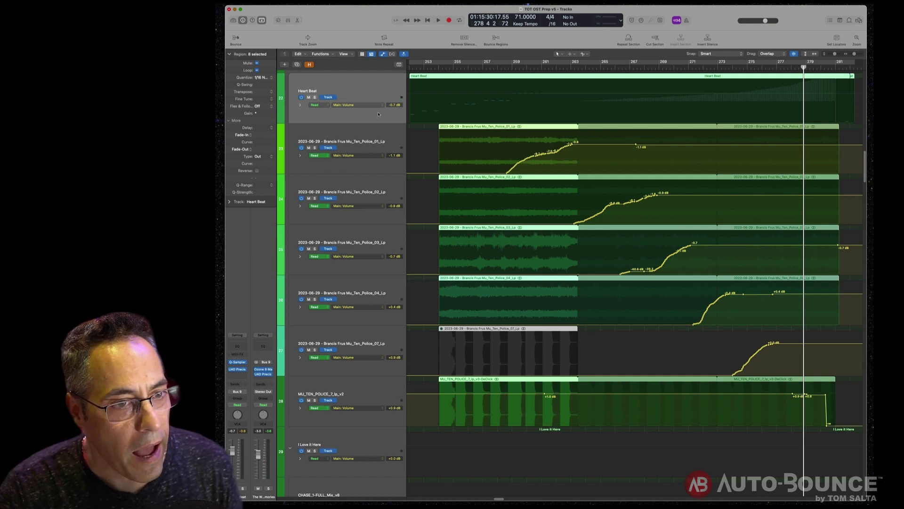
pyautogui.scroll(4, 353, 174)
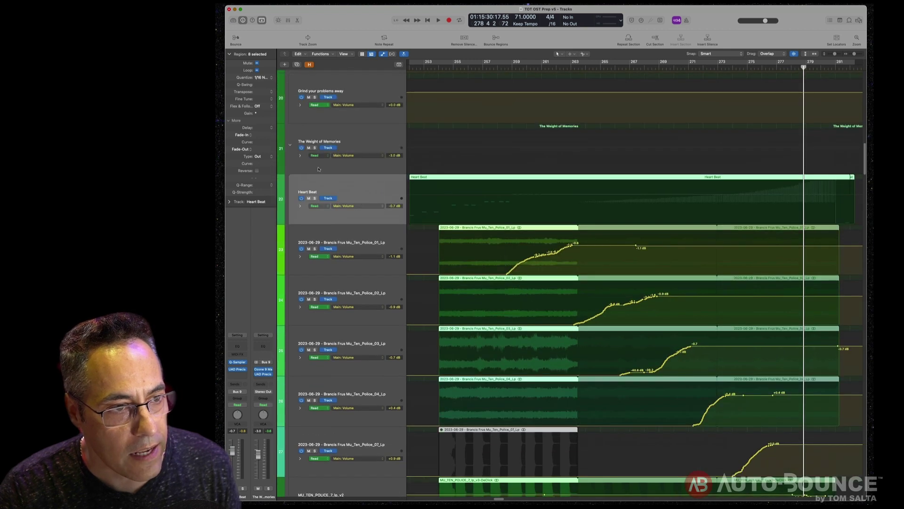
# - Collapse The Weight of Memories stack, zoom out horizontally, and hide the automation lanes
pyautogui.click(290, 147)
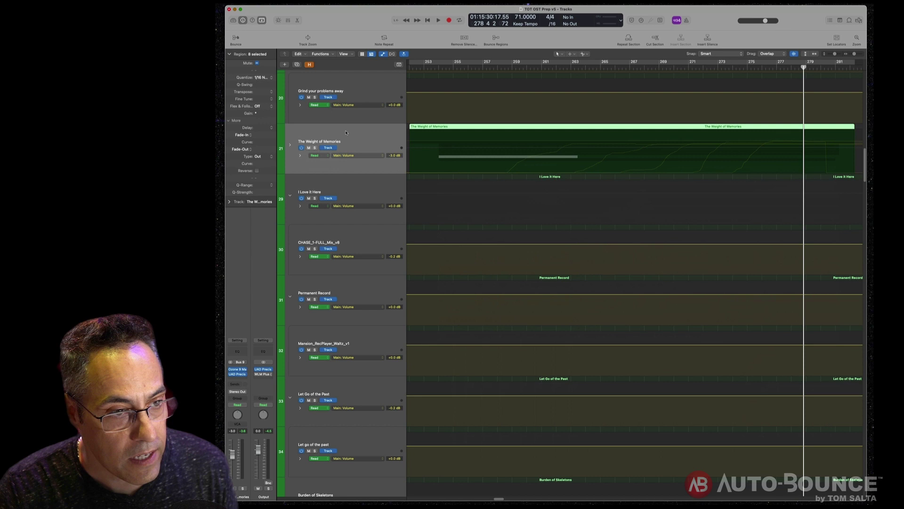
pyautogui.press('super+Left')
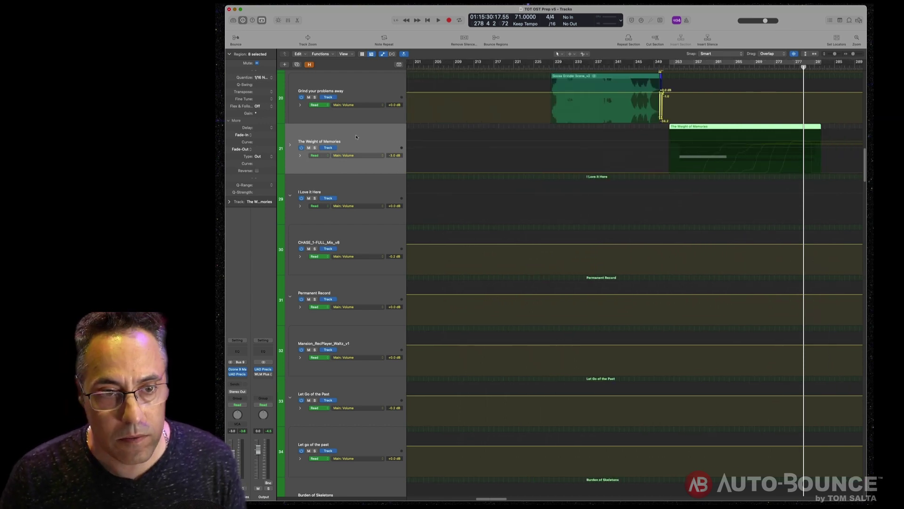
pyautogui.press('a')
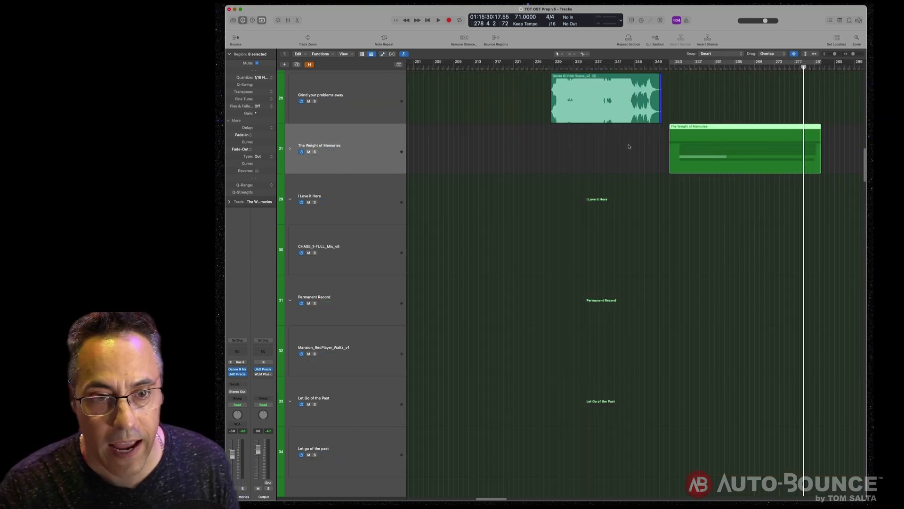
# - Set the cycle range to The Weight of Memories region, play it, then zoom out to the whole project
pyautogui.moveTo(629, 146); pyautogui.dragTo(678, 168)
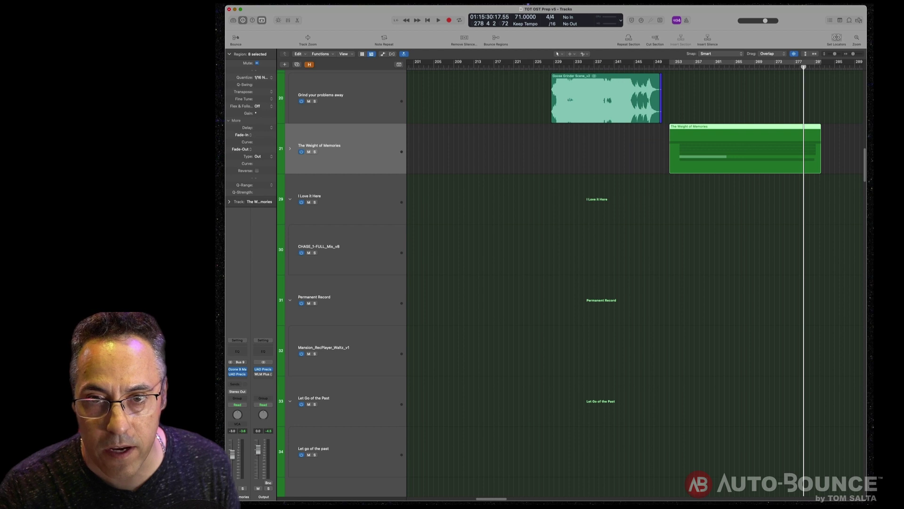
pyautogui.click(837, 38)
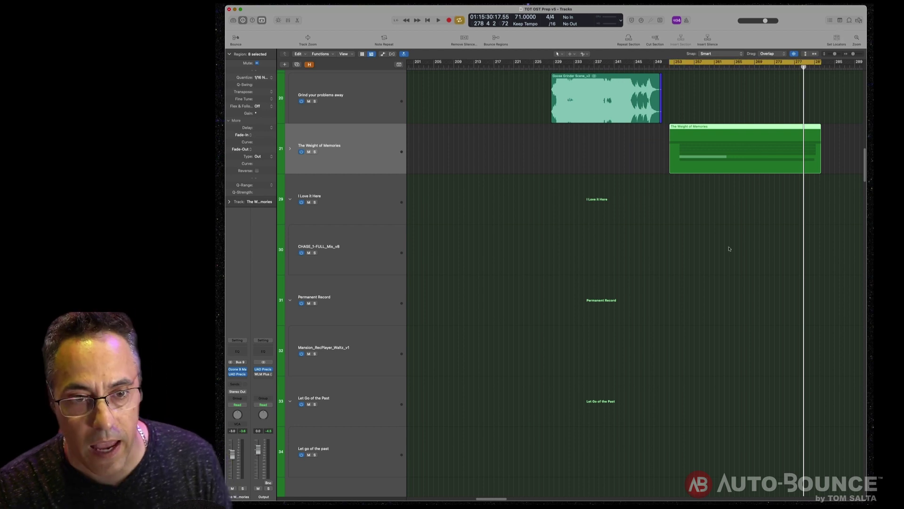
pyautogui.press('space')
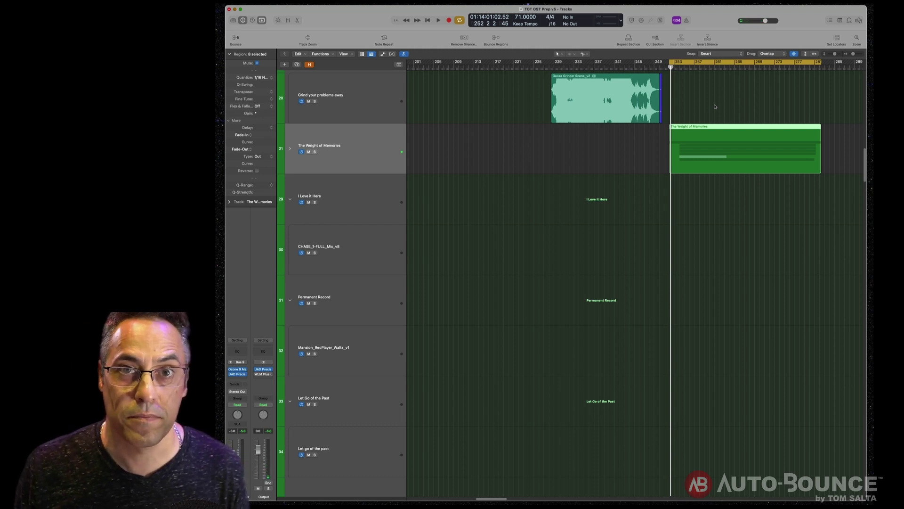
pyautogui.press('z')
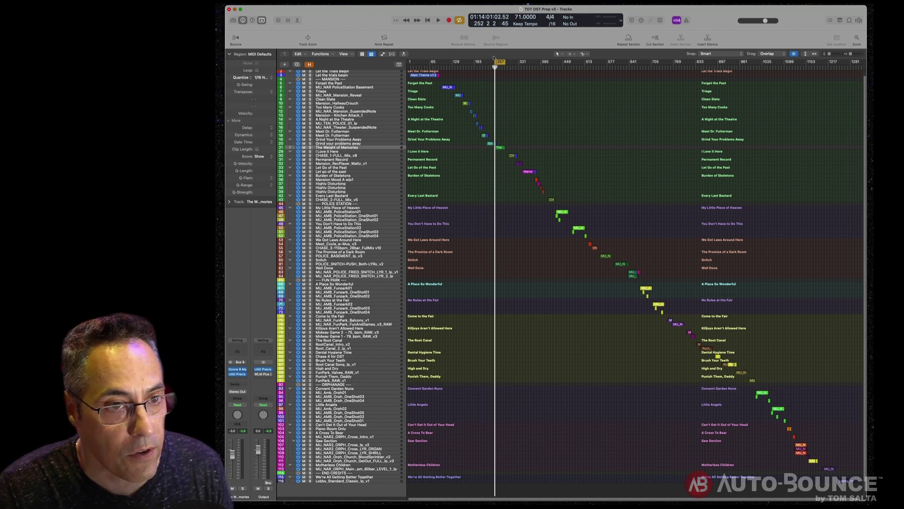
# - Turn Cycle off, collapse all track stacks, and select Forget the Past then Meet Dr. Futterman
pyautogui.click(499, 62)
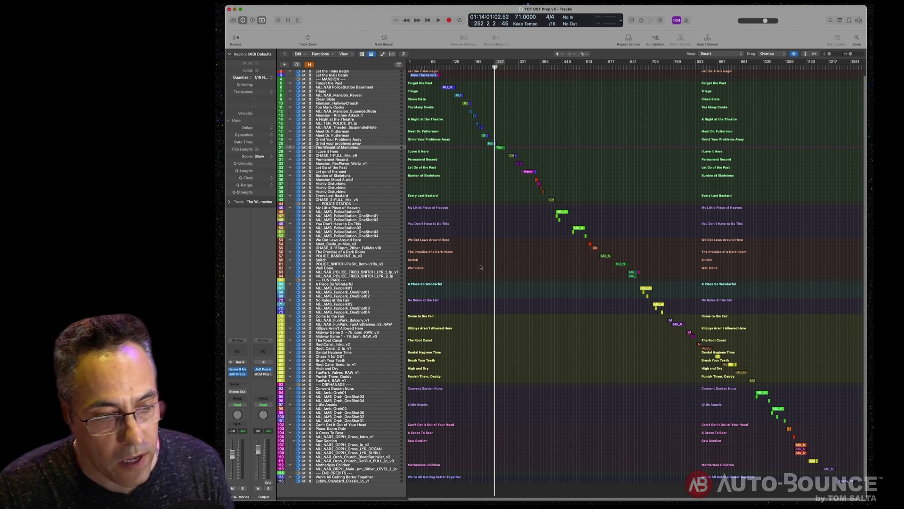
pyautogui.keyDown('alt'); pyautogui.click(290, 196); pyautogui.keyUp('alt')
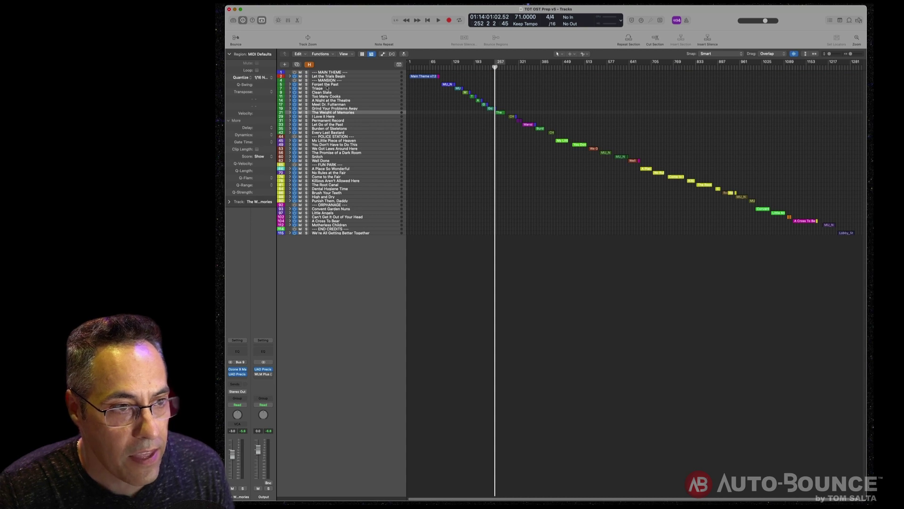
pyautogui.click(323, 85)
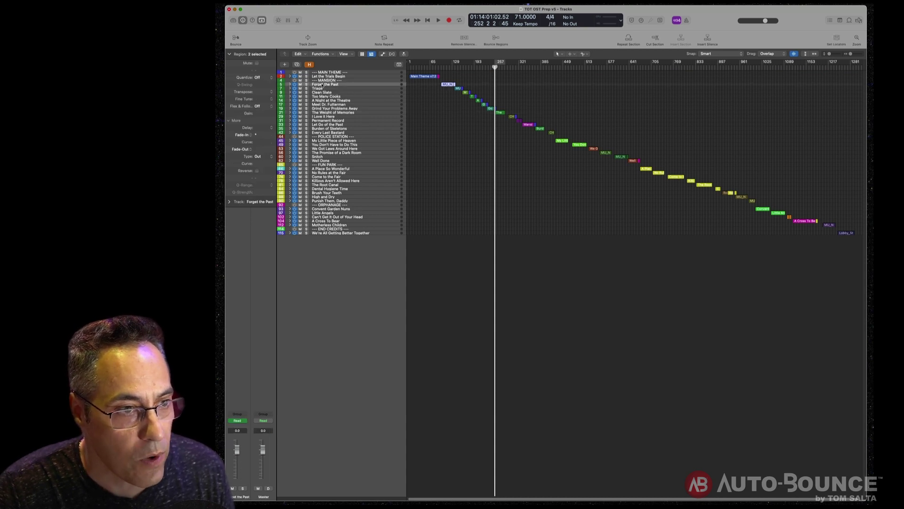
pyautogui.press('Down')
pyautogui.press('Down')
pyautogui.press('Down')
pyautogui.press('Down')
pyautogui.press('Down')
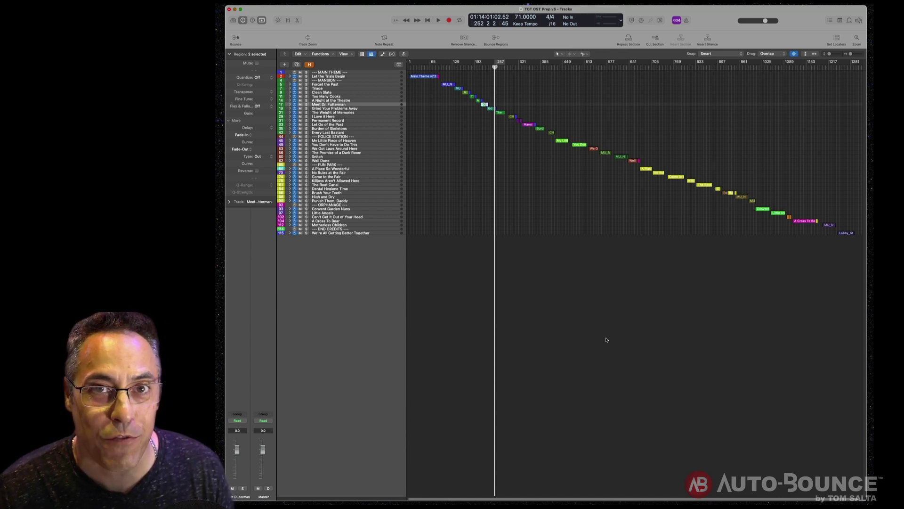
# - Enlarge track rows twice, zoom in horizontally, select the MANSION and FUN PARK headers, and scroll to bar 1
pyautogui.press('super+Down')
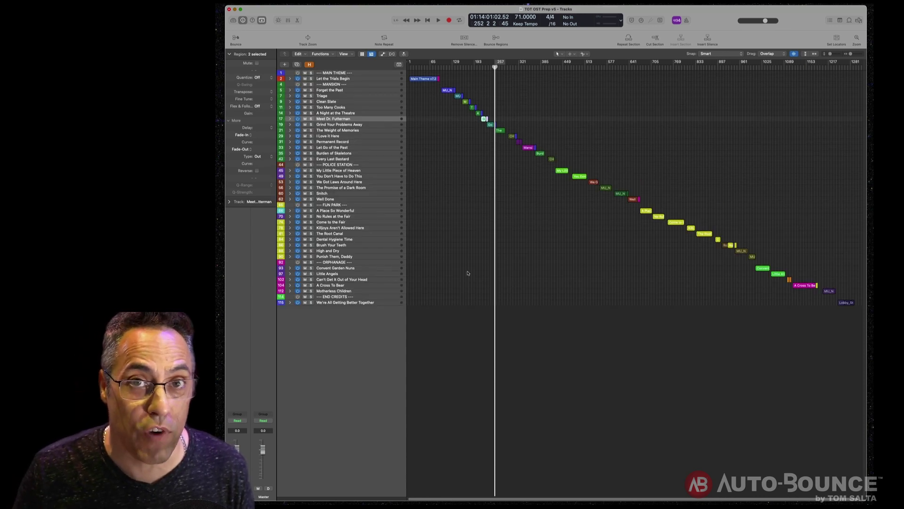
pyautogui.press('super+Down')
pyautogui.press('super+Right')
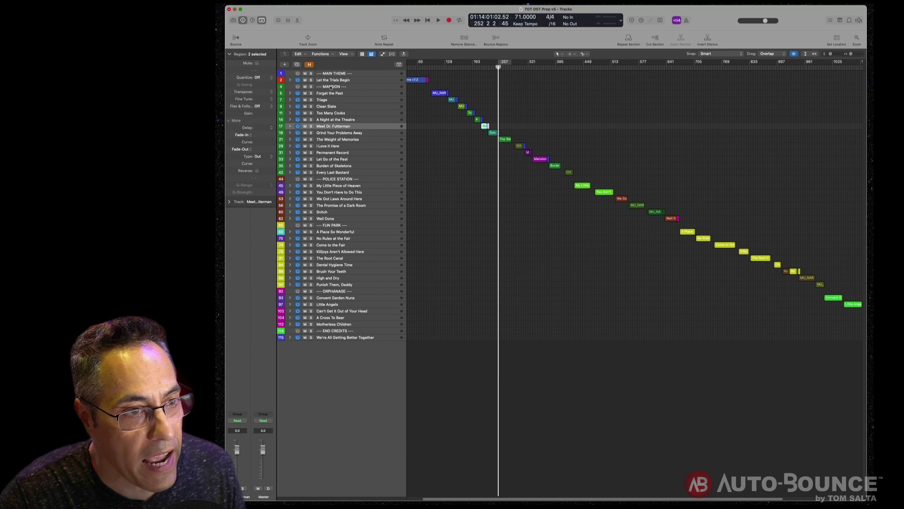
pyautogui.click(331, 86)
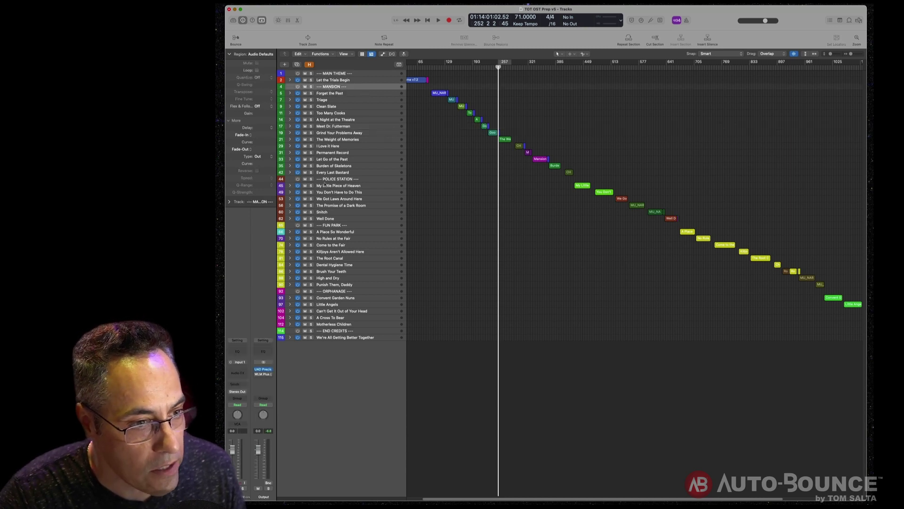
pyautogui.click(337, 226)
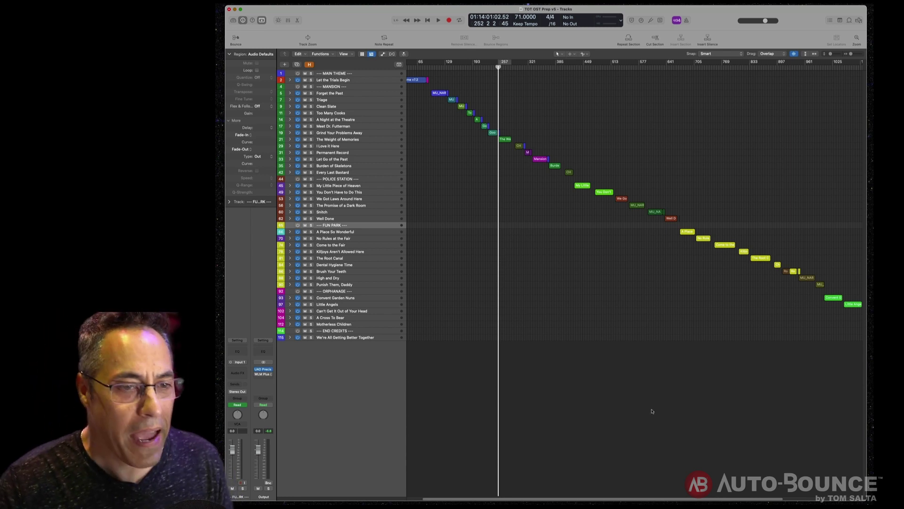
pyautogui.hscroll(-2, 604, 489)
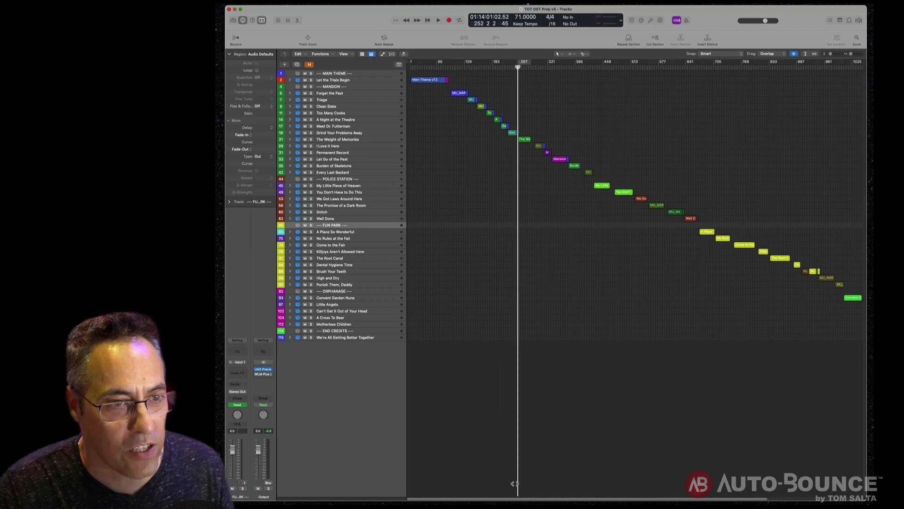
# - Select the Let the Trials Begin region, set a cycle range over it, and return to its start
pyautogui.click(370, 80)
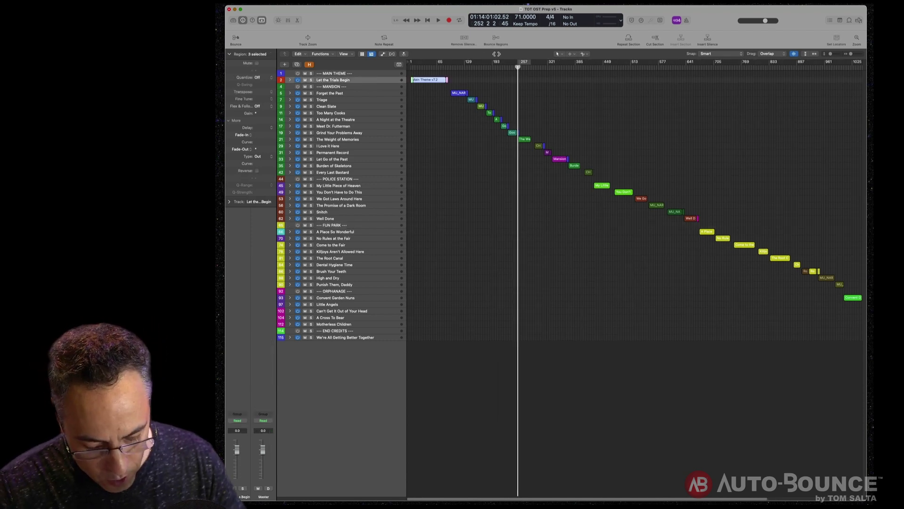
pyautogui.press('super+u')
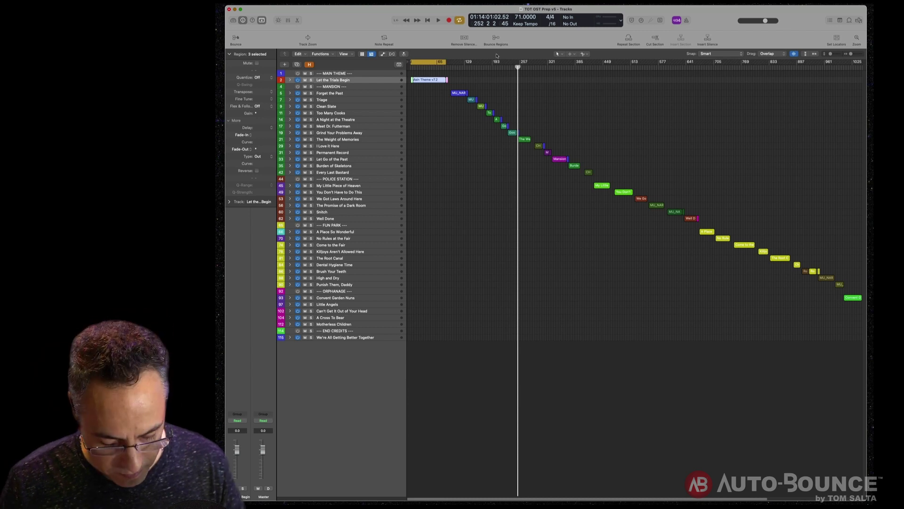
pyautogui.press('Return')
# - Select the MU_NAR region, then move the Triage region left to bar 5
pyautogui.click(459, 93)
pyautogui.press(';')
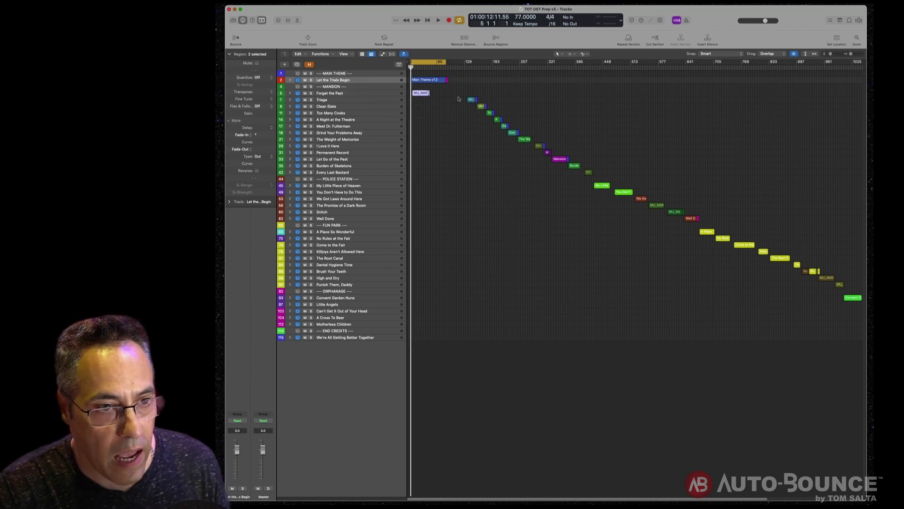
pyautogui.click(472, 100)
pyautogui.moveTo(472, 99); pyautogui.dragTo(428, 92)
# - Add the Main Theme region to the selection, solo the selection, and open the Bounce dialog
pyautogui.keyDown('shift'); pyautogui.click(385, 81); pyautogui.keyUp('shift')
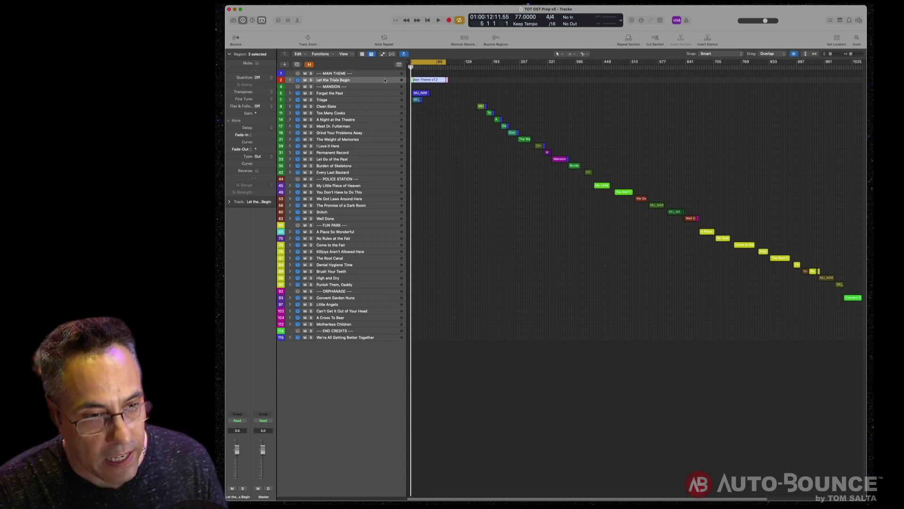
pyautogui.hotkey('ctrl', 's')
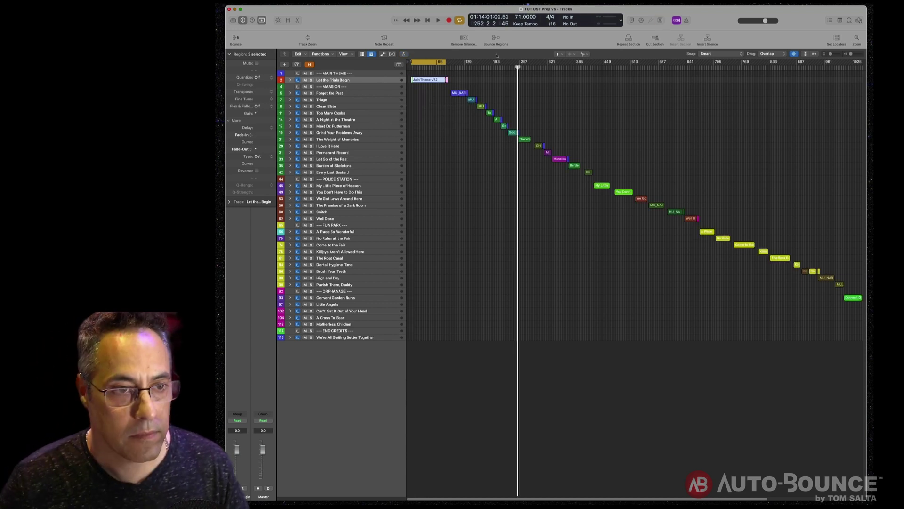
pyautogui.press('super+b')
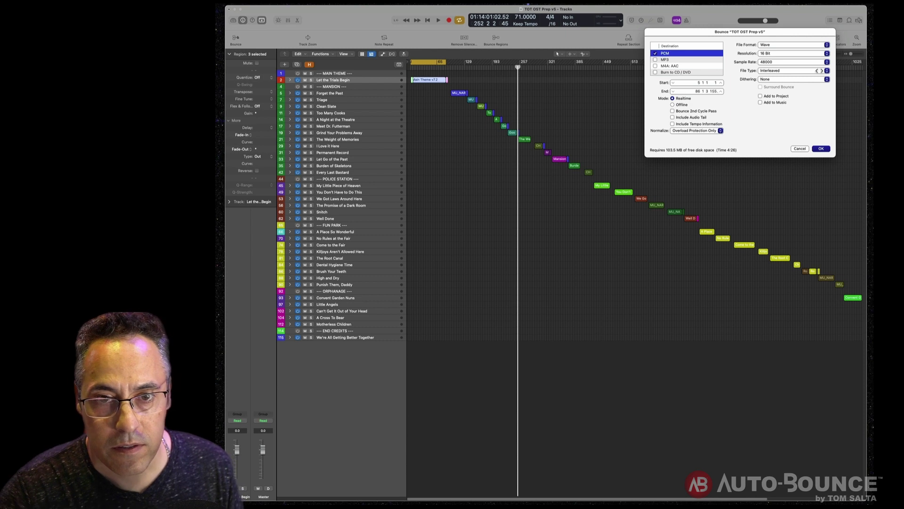
# - Set the bounce sample rate to 44100 and accept the settings
pyautogui.click(789, 64)
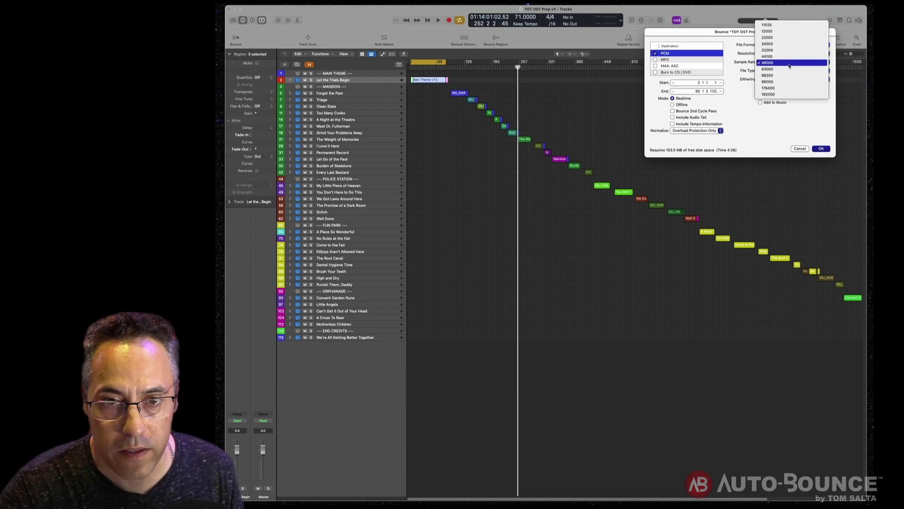
pyautogui.click(790, 56)
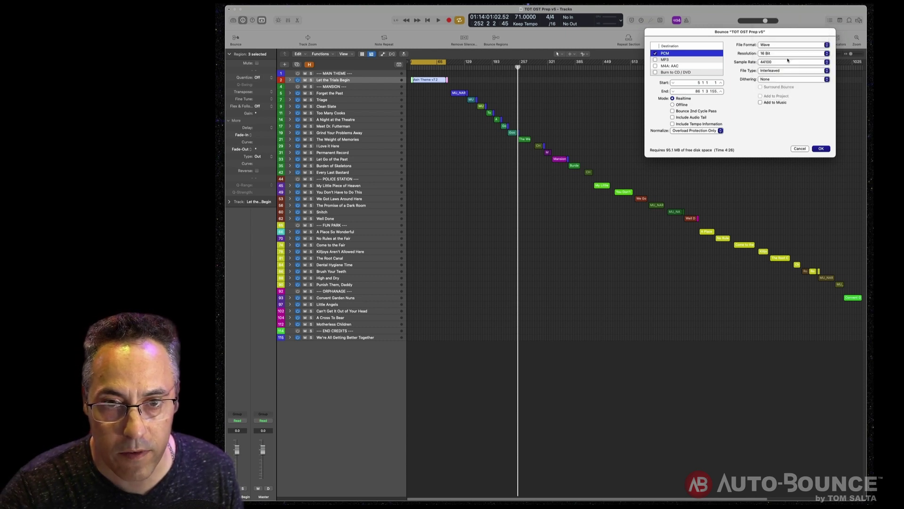
pyautogui.click(820, 148)
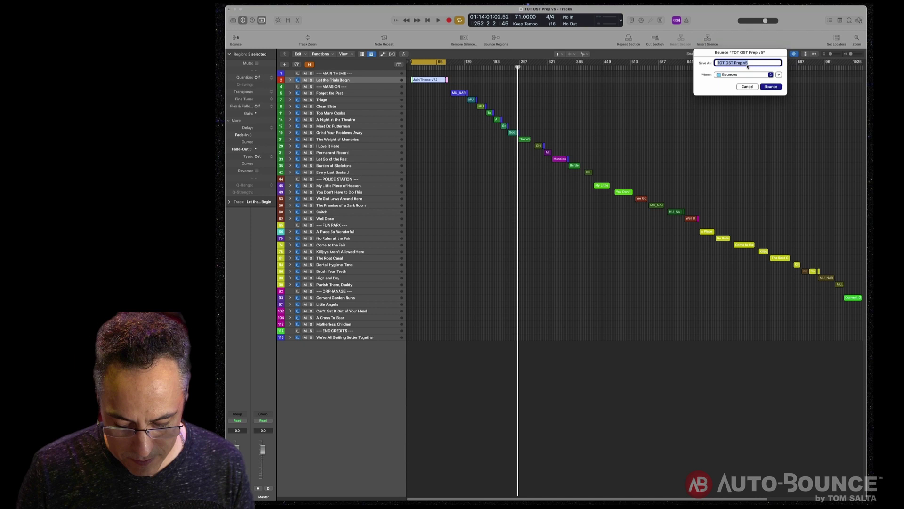
# - Name the file 'LET THE TRIALS', retype it, then cancel the bounce without saving
pyautogui.write('LET THE TRIALS')
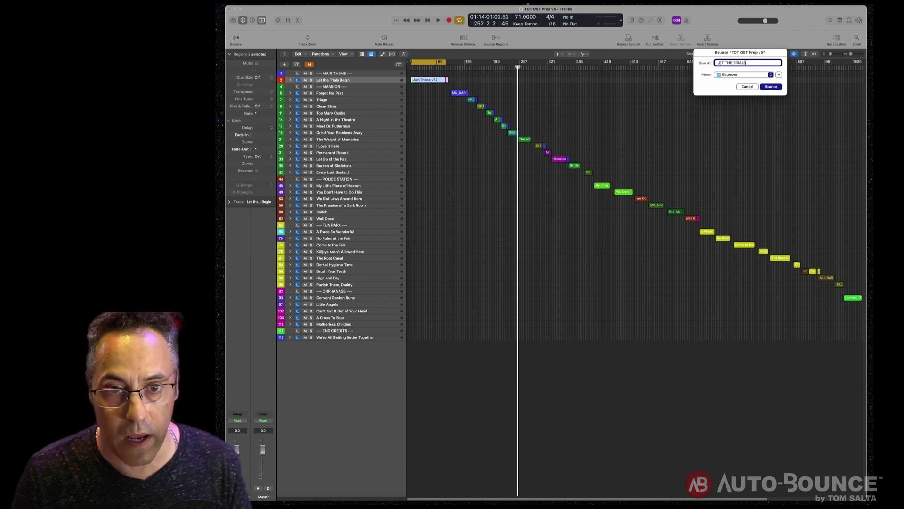
pyautogui.press('super+a')
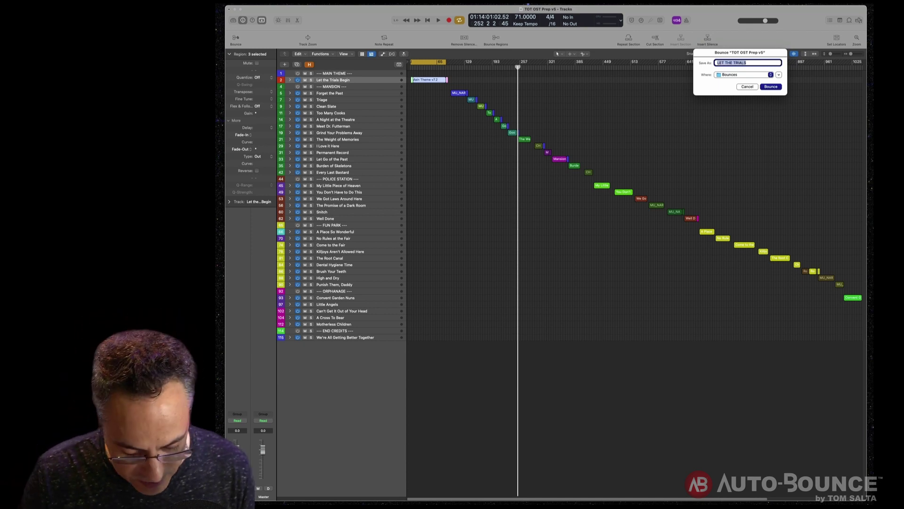
pyautogui.write("Let's")
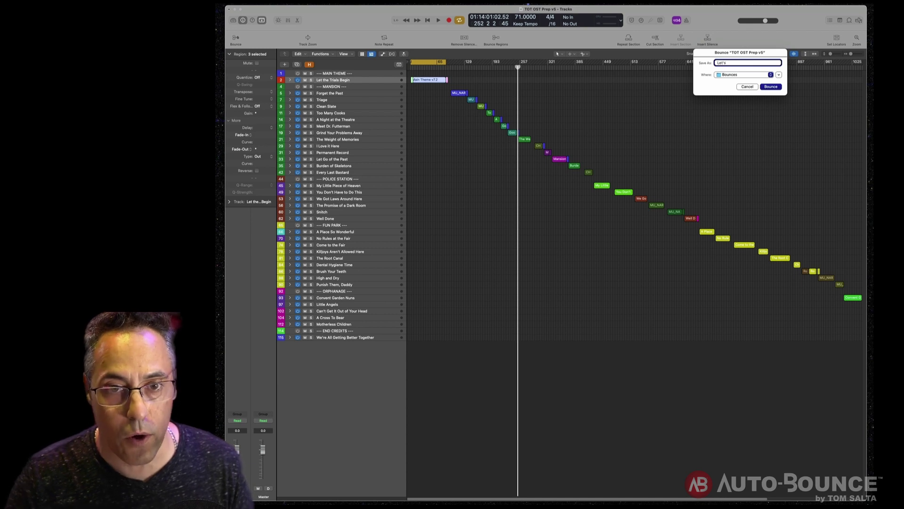
pyautogui.click(751, 87)
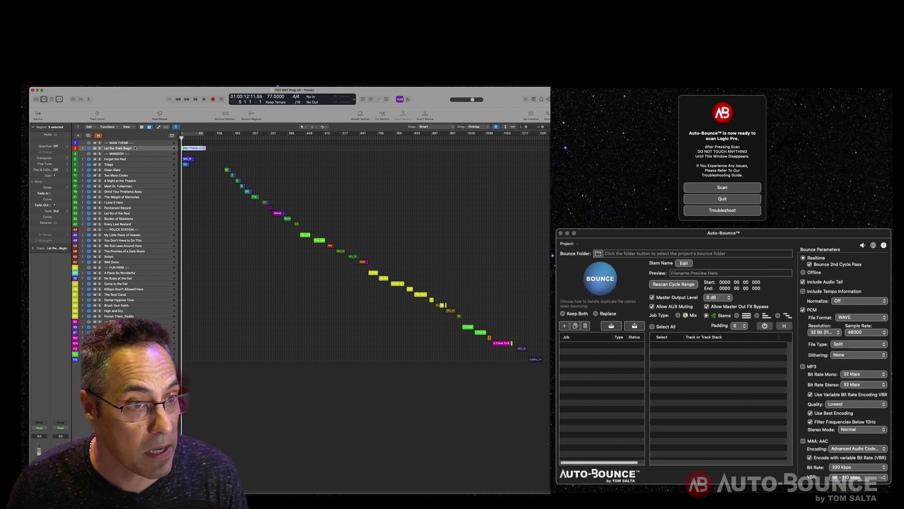
# - Step Logic's track selection down to My Little Piece of Heaven, then bring Auto-Bounce to the front
pyautogui.press('Down')
pyautogui.press('Down')
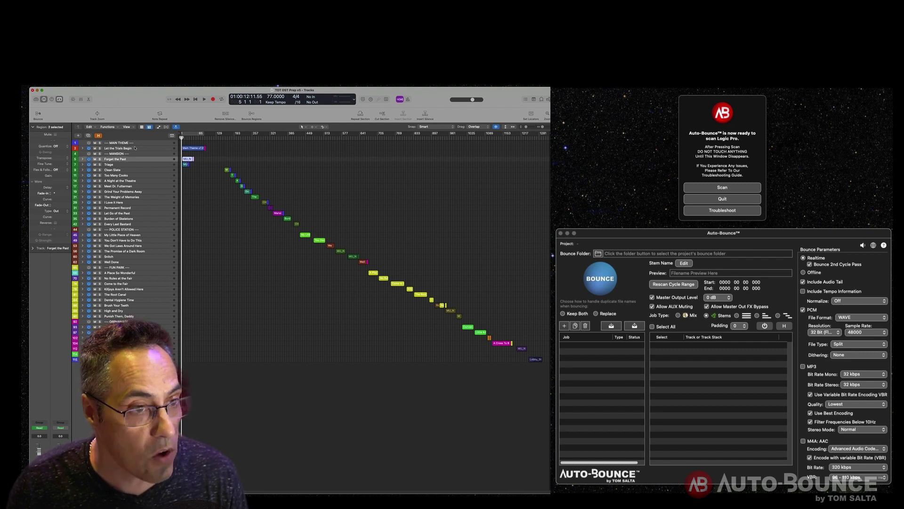
pyautogui.press('Down')
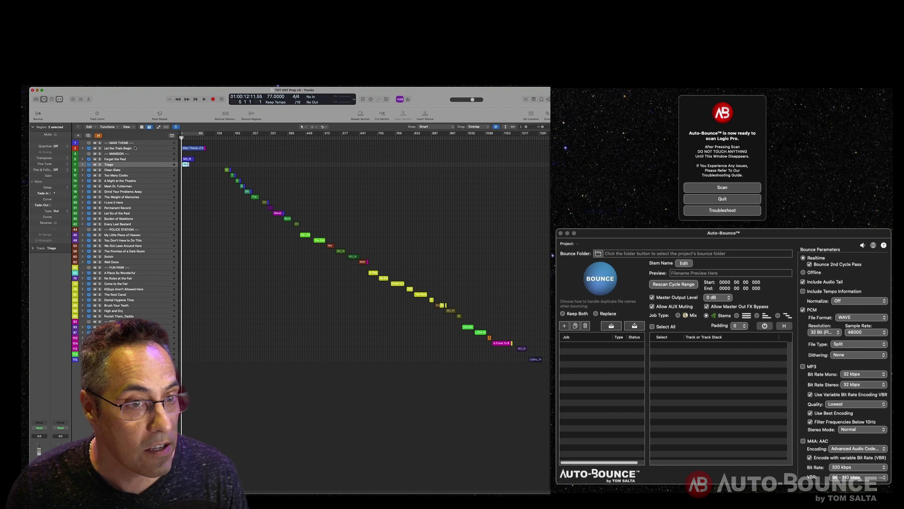
pyautogui.press('Down')
pyautogui.press('Down')
pyautogui.press('Down')
pyautogui.press('Down')
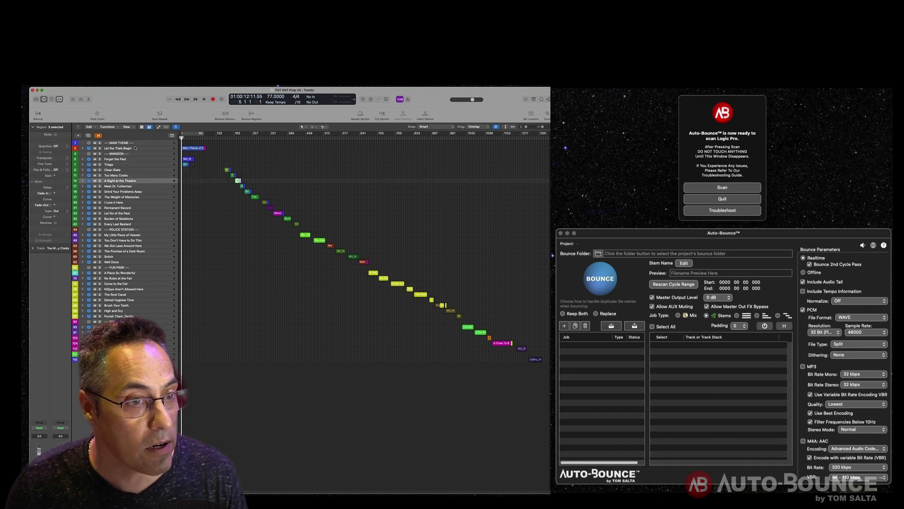
pyautogui.press('Down')
pyautogui.press('Down')
pyautogui.press('Down')
pyautogui.press('Down')
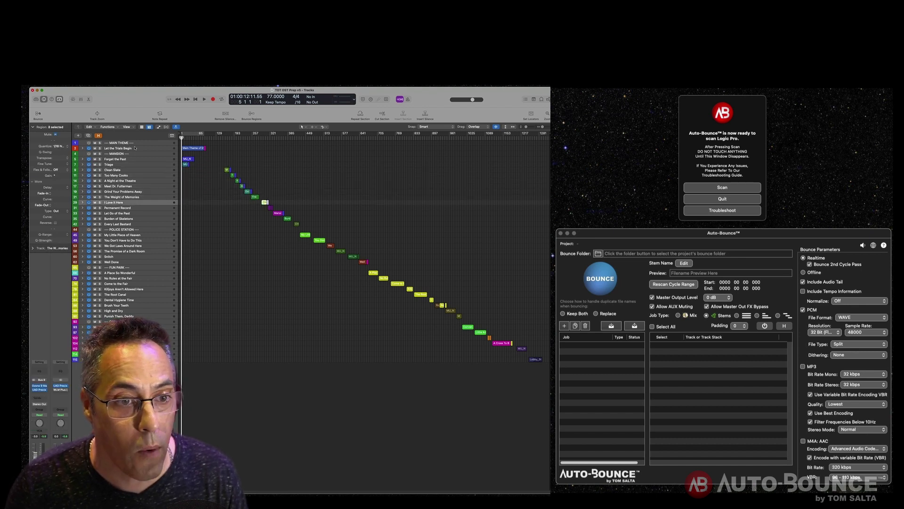
pyautogui.press('Down')
pyautogui.press('Down')
pyautogui.press('Down')
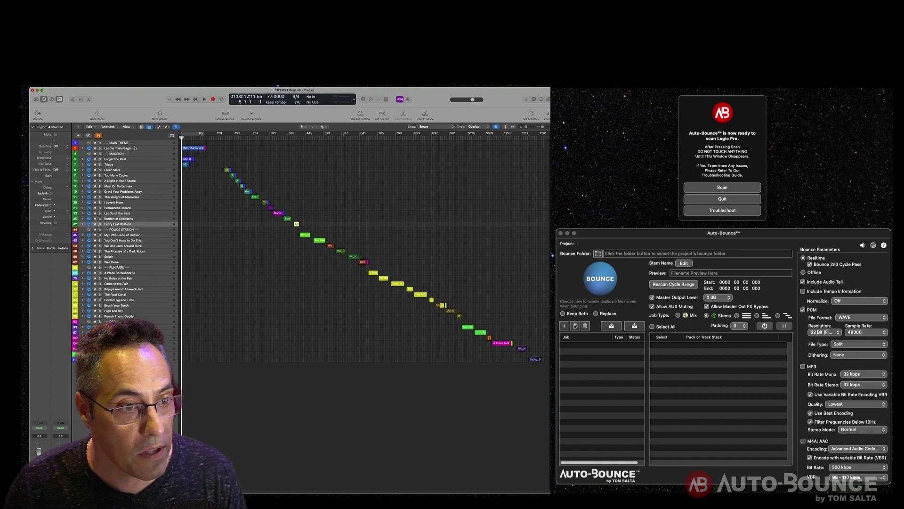
pyautogui.press('Down')
pyautogui.press('Down')
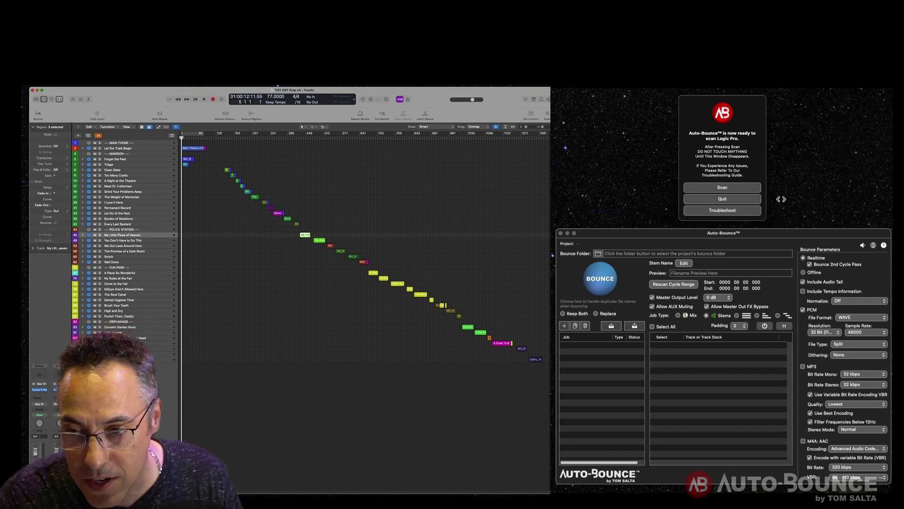
pyautogui.click(730, 189)
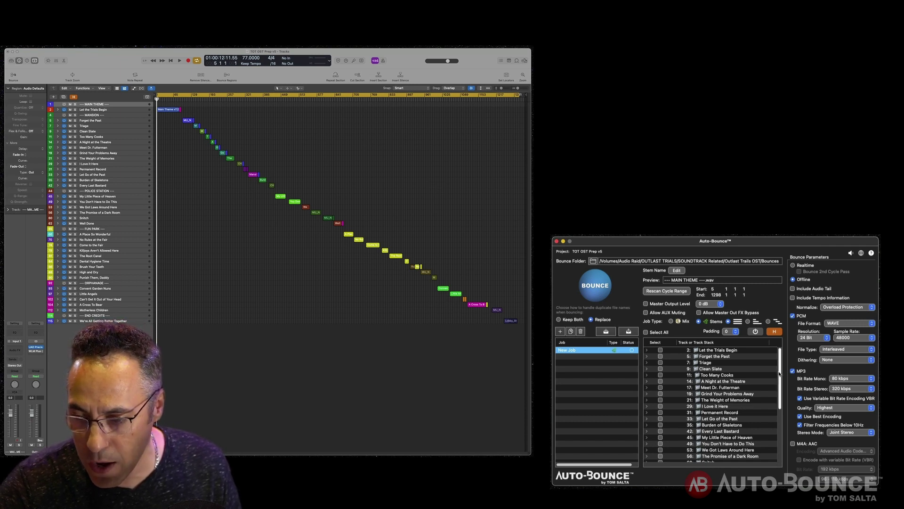
pyautogui.moveTo(779, 373); pyautogui.dragTo(778, 436)
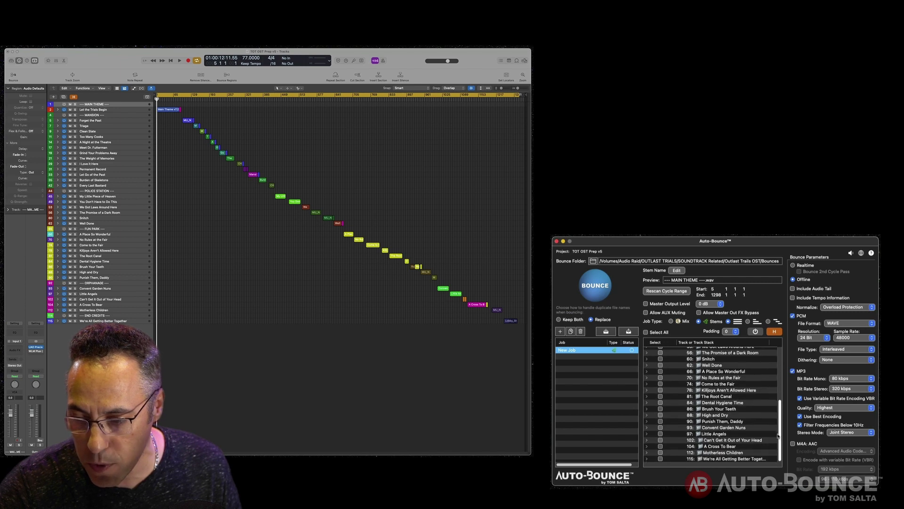
pyautogui.scroll(15, 779, 435)
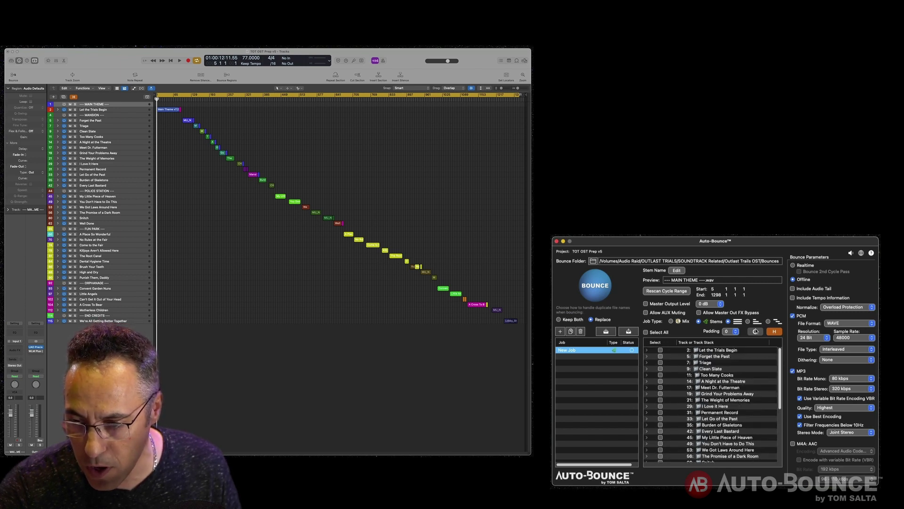
pyautogui.click(756, 331)
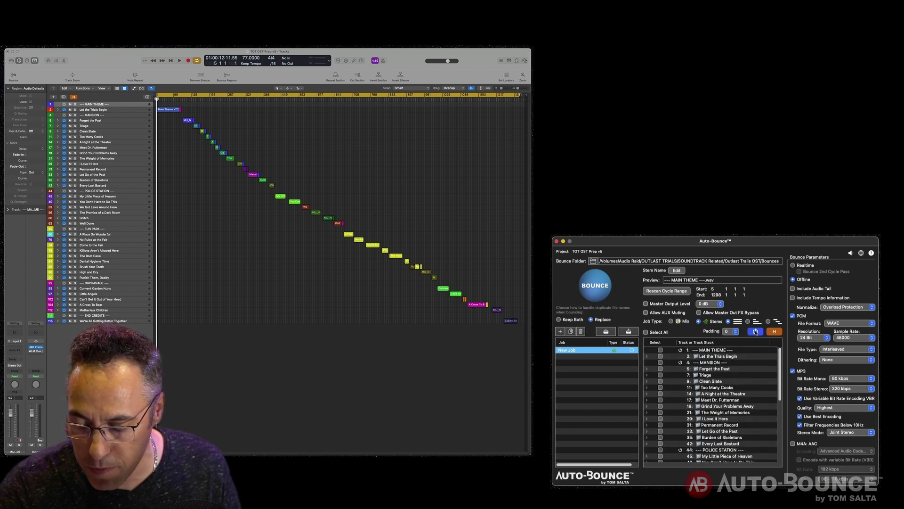
pyautogui.click(756, 332)
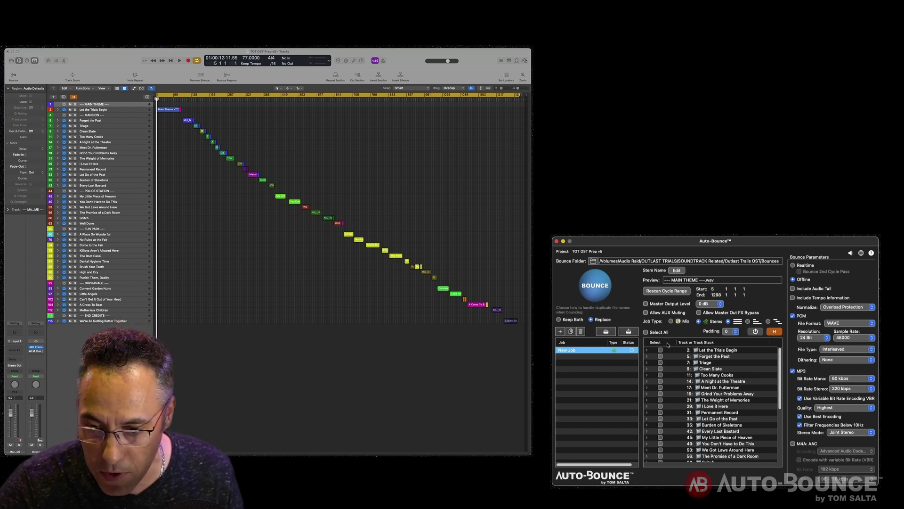
# - Rename 'New Job' to 'TOT OST 48k 24bit'
pyautogui.doubleClick(570, 350)
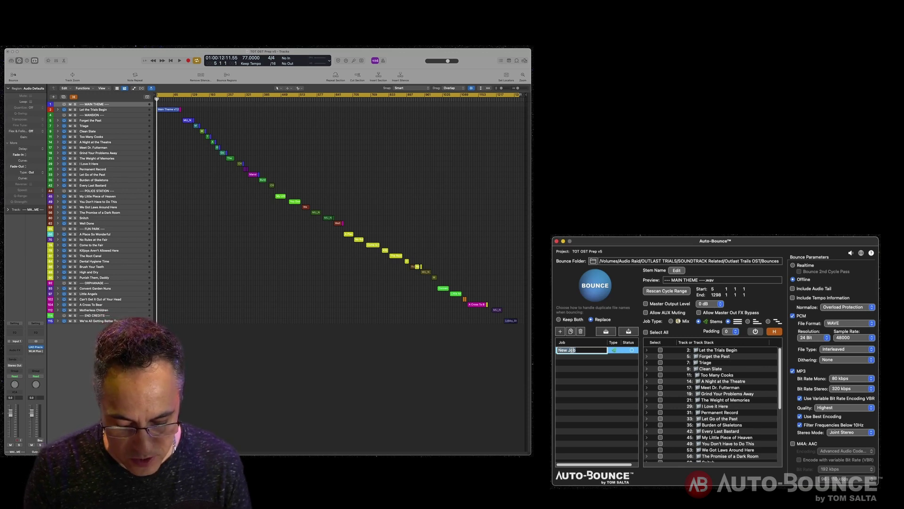
pyautogui.write('TOT OST')
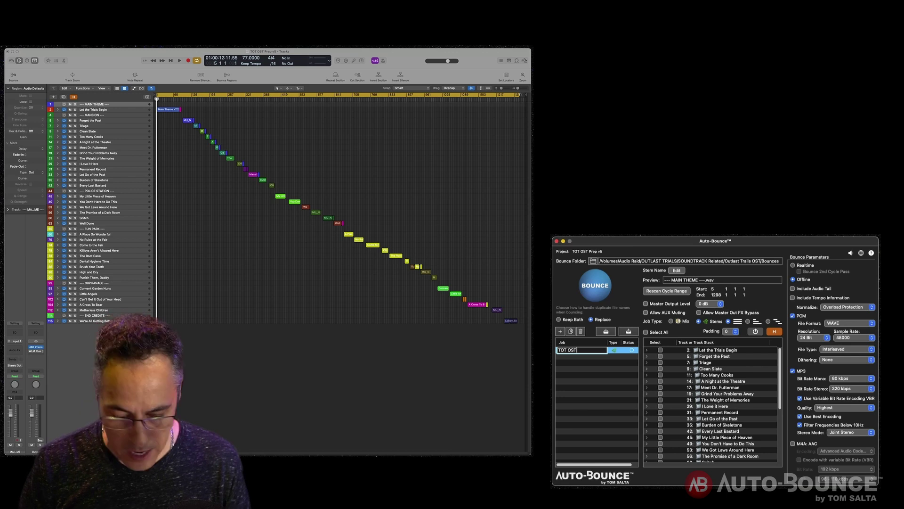
pyautogui.write('4')
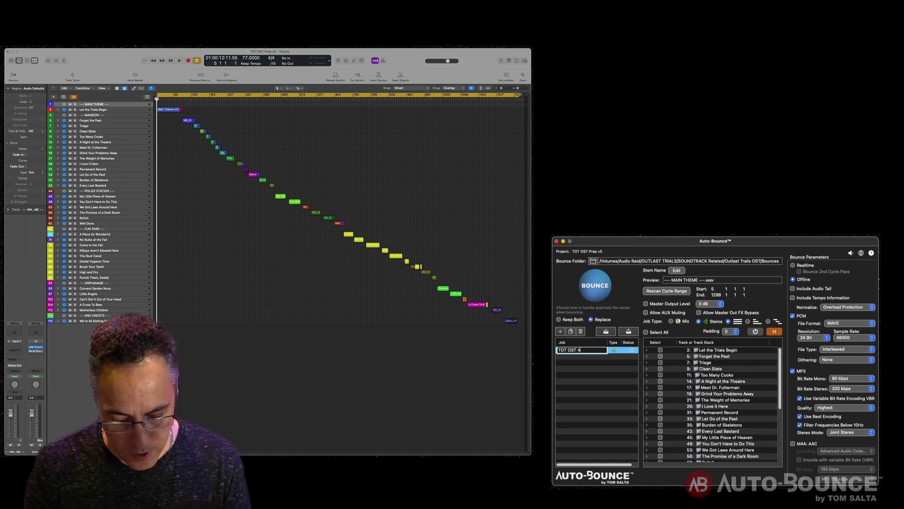
pyautogui.write('8k 24b')
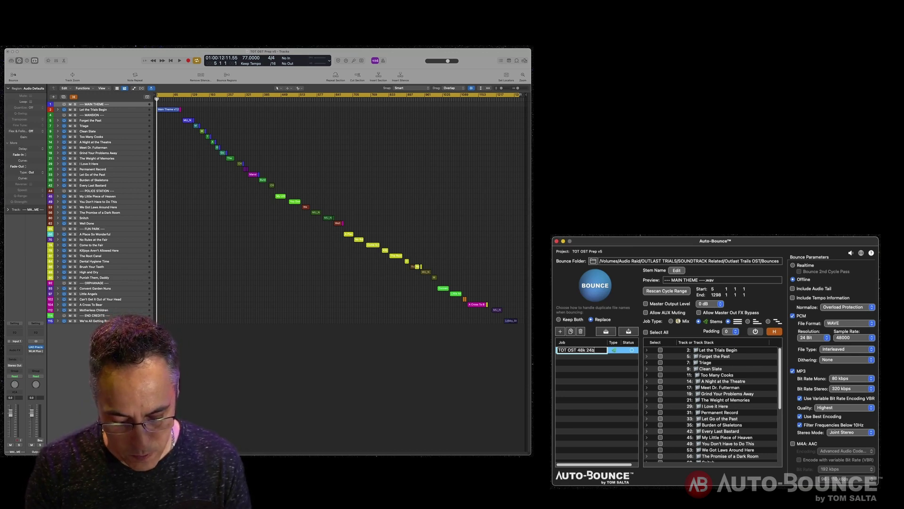
pyautogui.write('it')
pyautogui.press('Return')
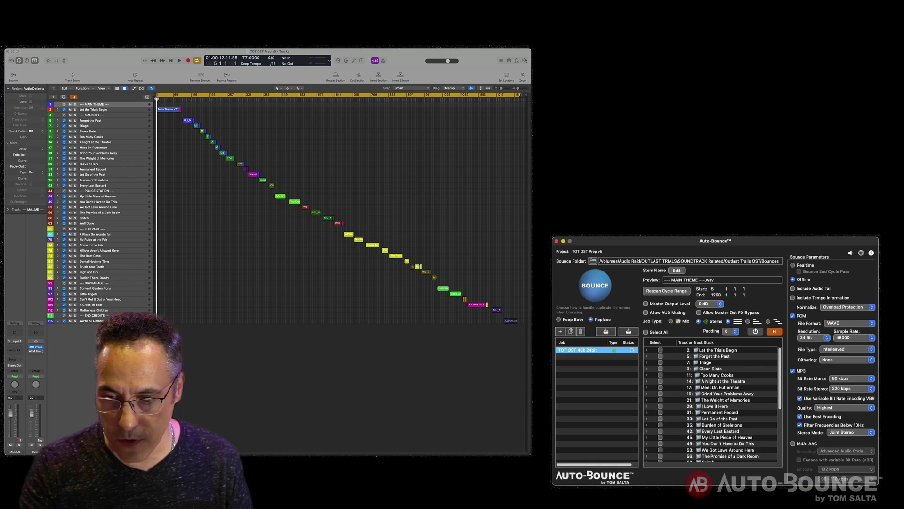
# - Tick Select All so every cue track is included, from Let the Trials Begin onward
pyautogui.click(646, 332)
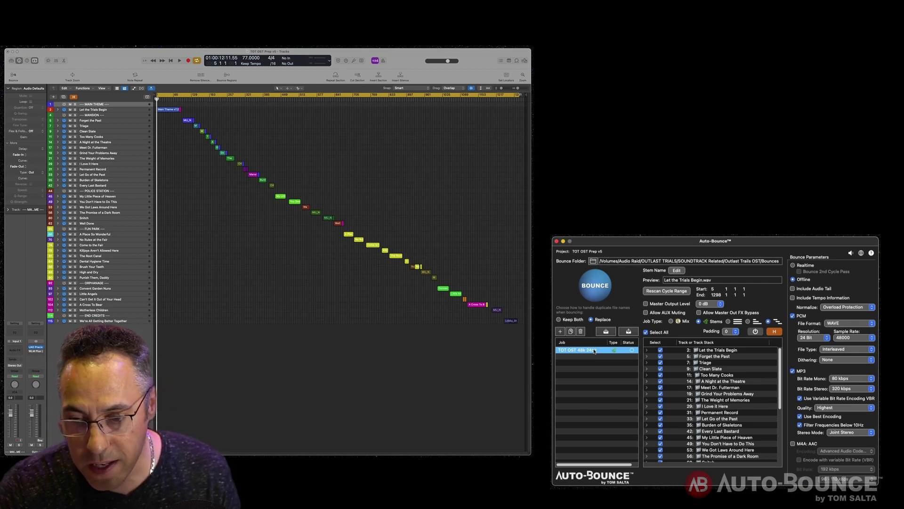
# - Duplicate the job and rename the copy 'TOT OST 44k 16bit', dropping the trailing (1)
pyautogui.click(571, 332)
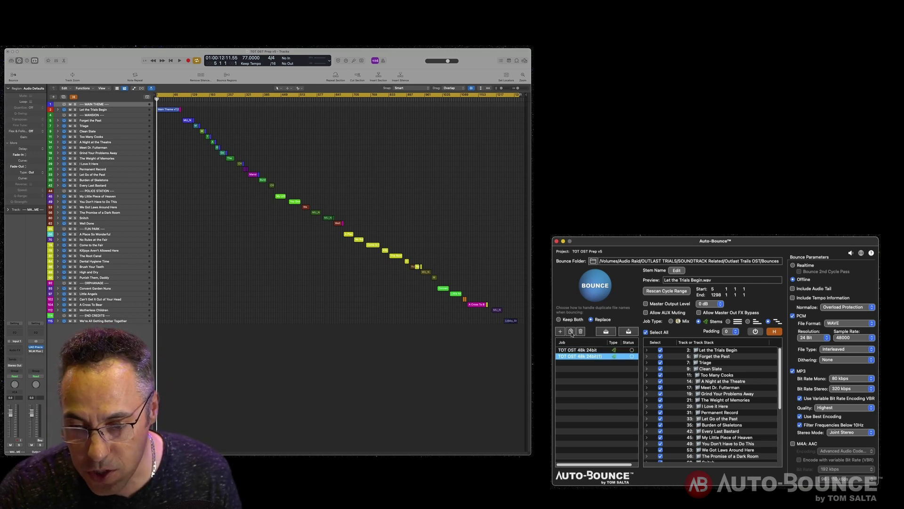
pyautogui.doubleClick(575, 356)
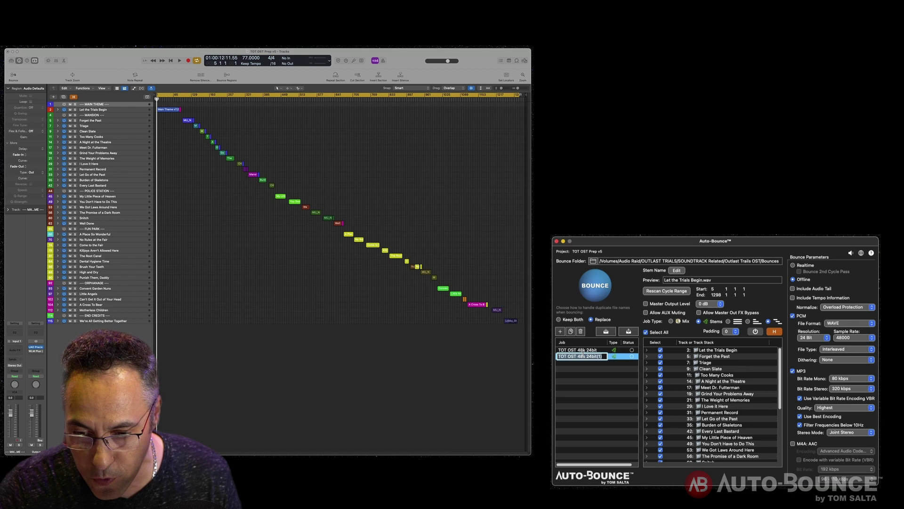
pyautogui.click(583, 354)
pyautogui.press('BackSpace')
pyautogui.write('4')
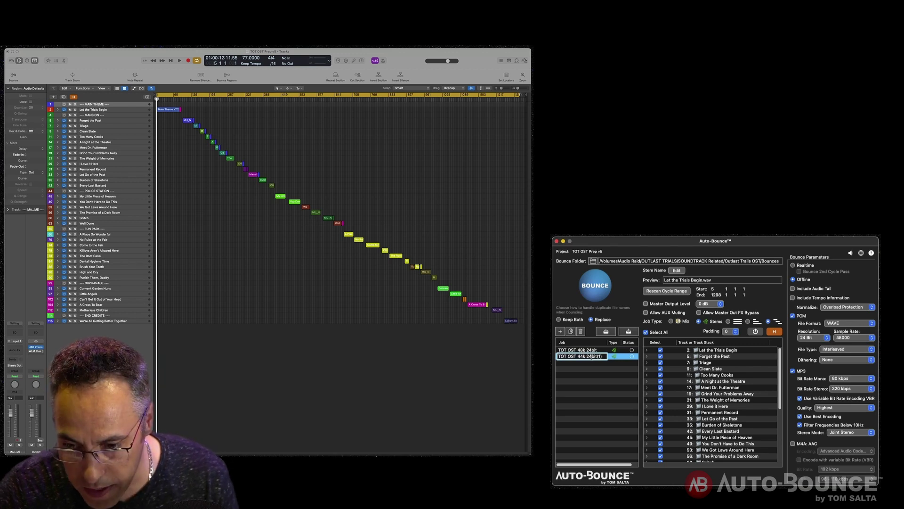
pyautogui.click(592, 356)
pyautogui.press('BackSpace')
pyautogui.press('BackSpace')
pyautogui.write('16')
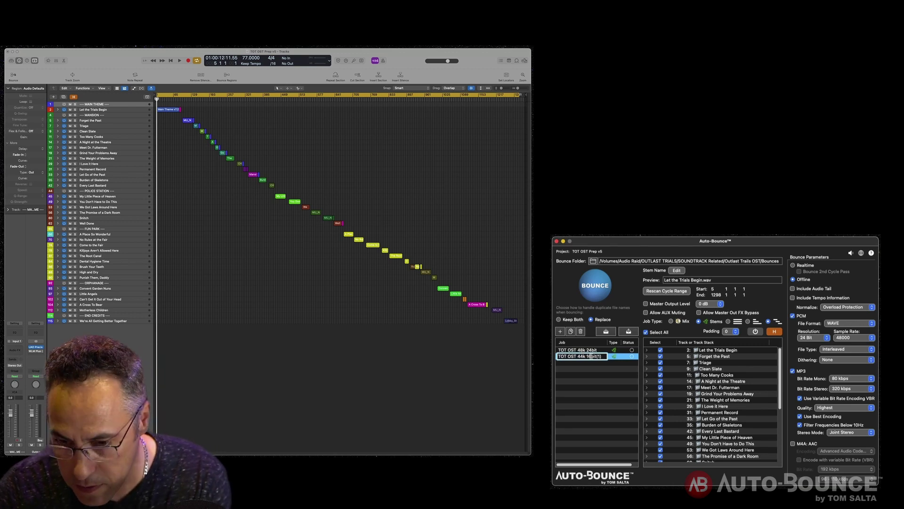
pyautogui.click(604, 356)
pyautogui.press('BackSpace')
pyautogui.press('BackSpace')
pyautogui.press('BackSpace')
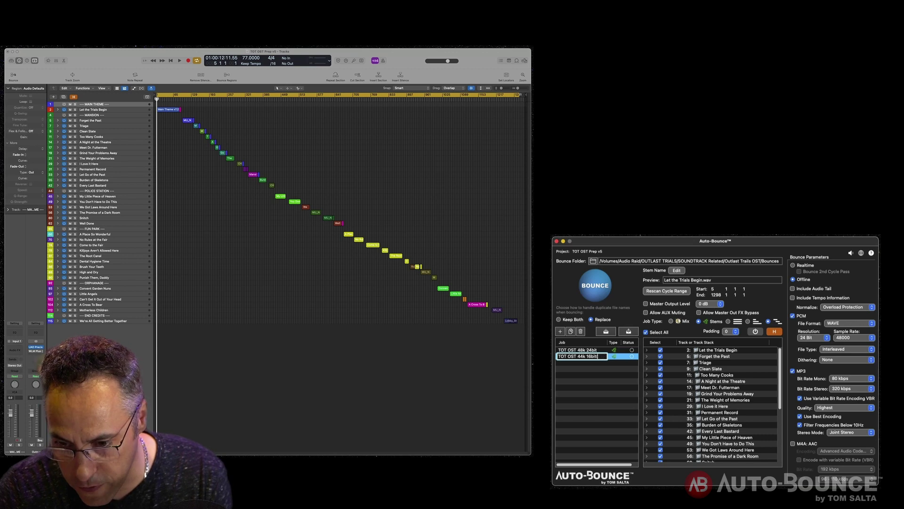
pyautogui.press('Return')
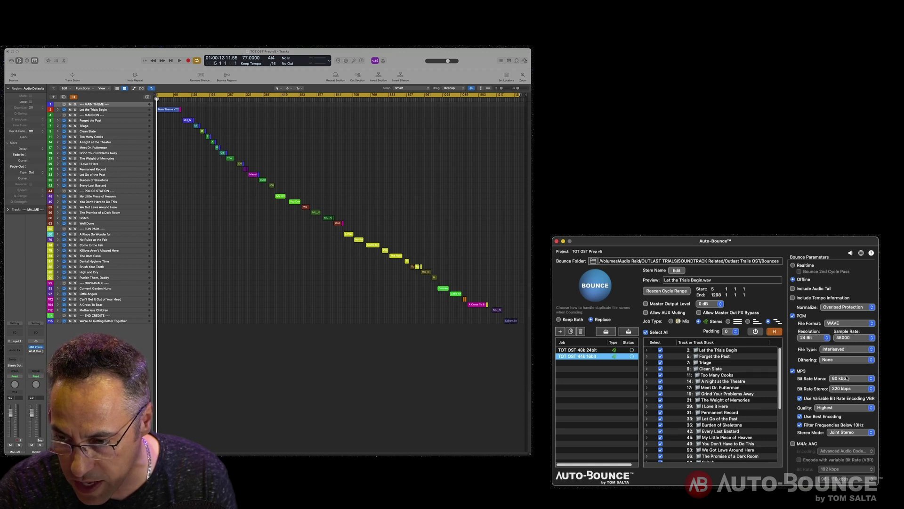
# - Set the second job to 16 Bit resolution and 44100 sample rate, with MP3 output off
pyautogui.click(810, 337)
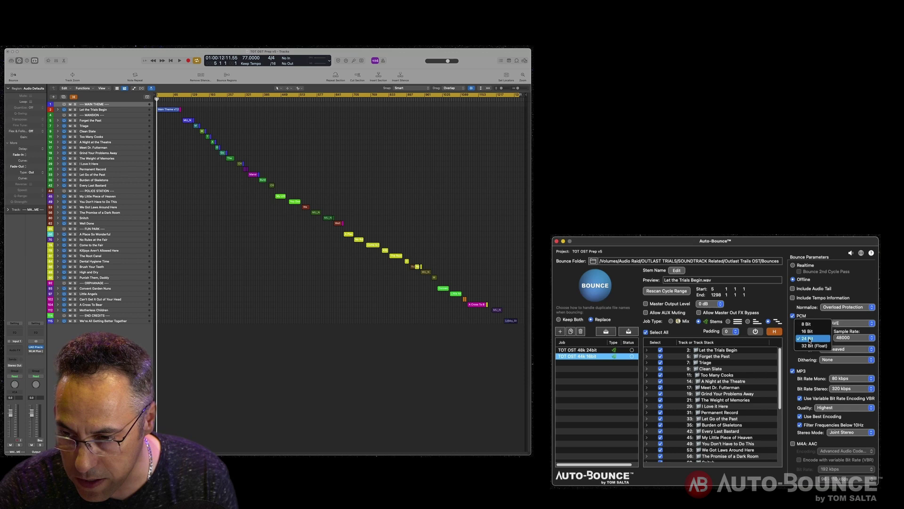
pyautogui.click(810, 332)
pyautogui.click(842, 337)
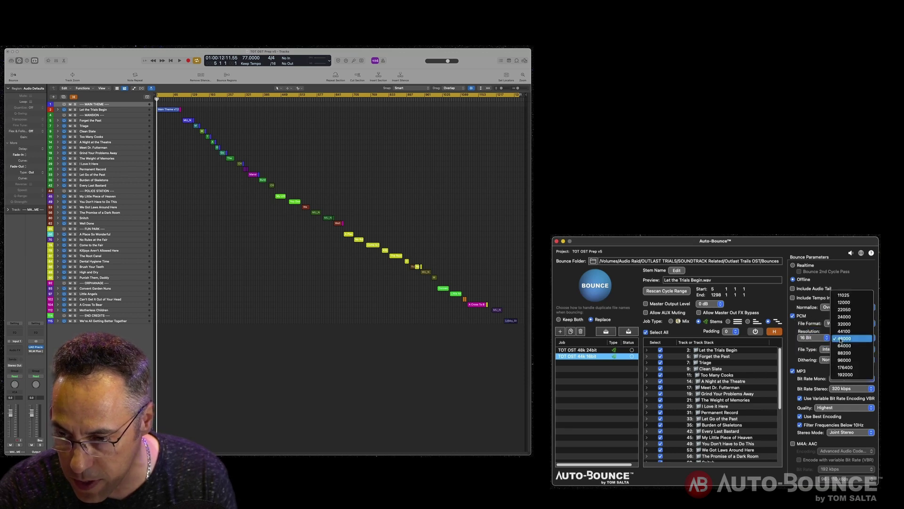
pyautogui.click(842, 332)
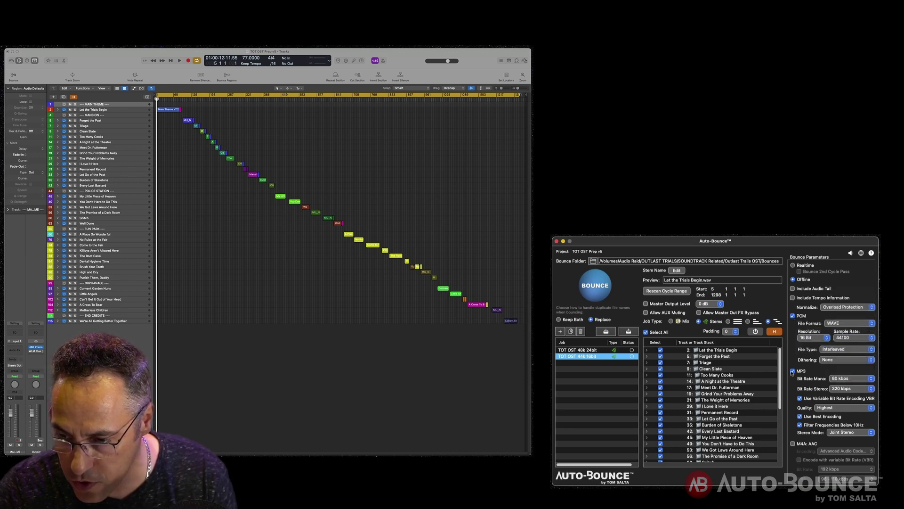
pyautogui.click(792, 371)
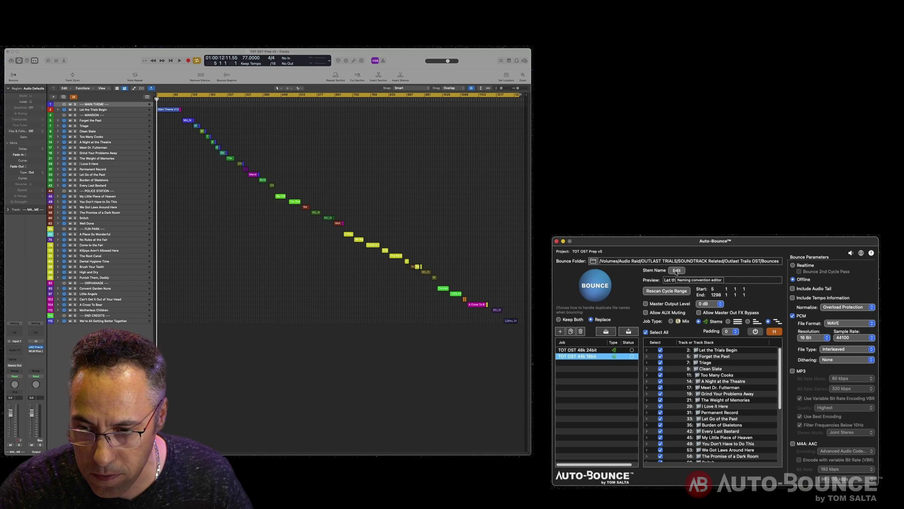
# - Make the 44k 16bit job's file names put Sequence Number before Track Name
pyautogui.click(676, 271)
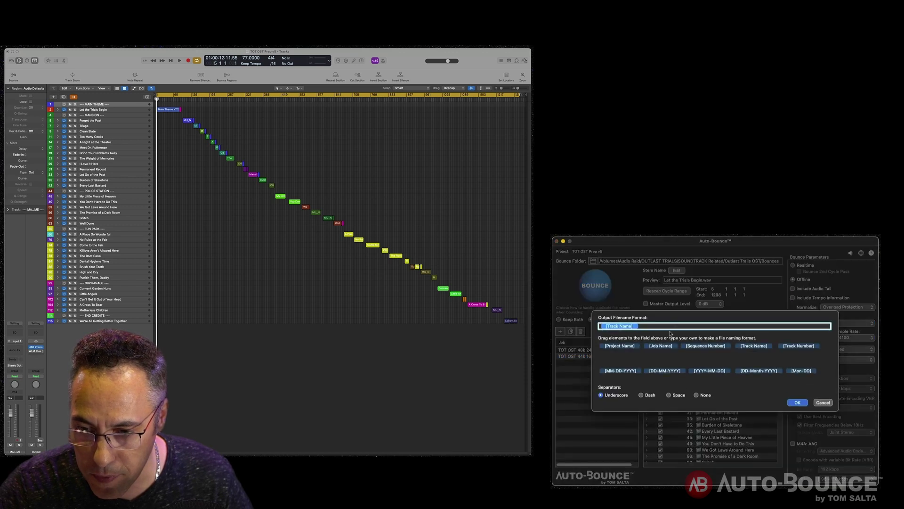
pyautogui.moveTo(700, 345); pyautogui.dragTo(612, 326)
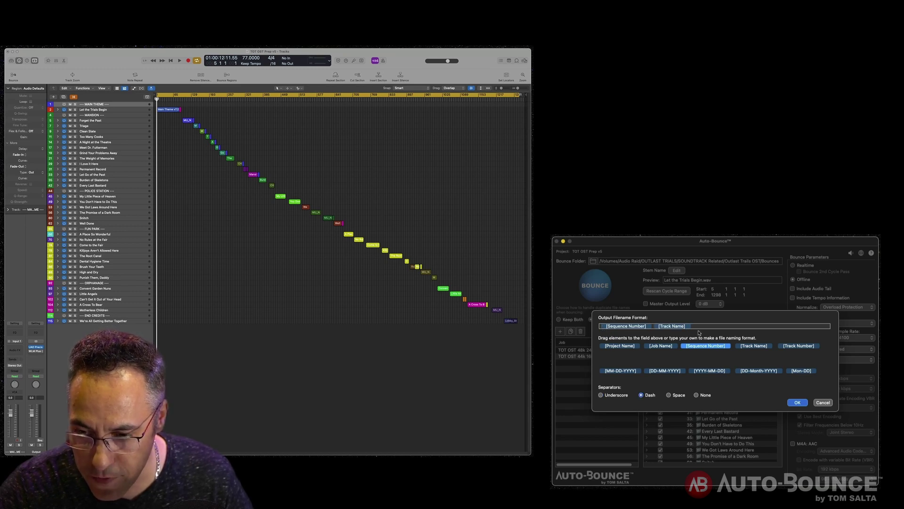
pyautogui.moveTo(694, 326); pyautogui.dragTo(609, 325)
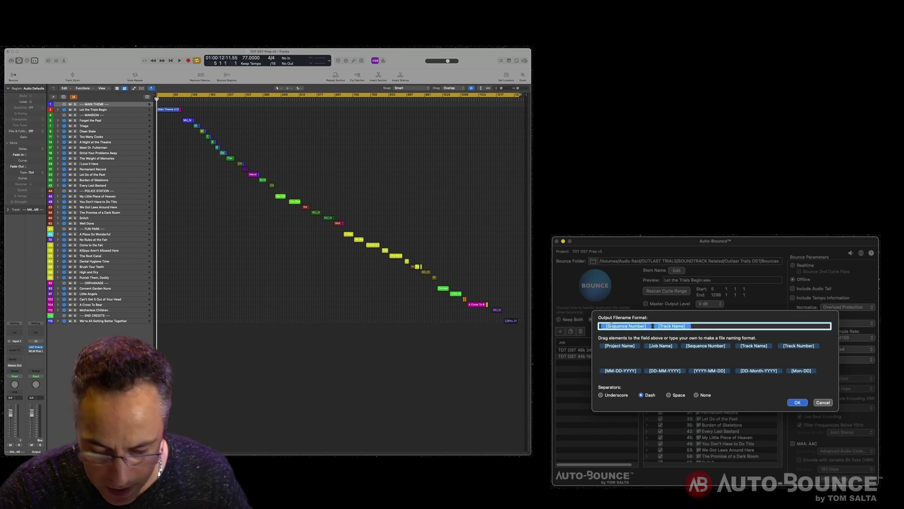
pyautogui.click(797, 401)
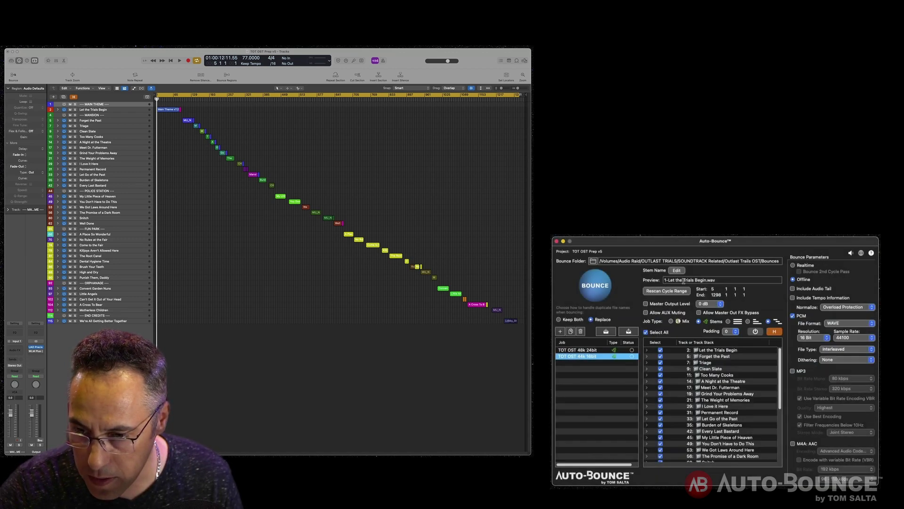
# - Give the 48k 24bit job the same numbered names with a dash, e.g. '1-Let the Trials Begin.wav'
pyautogui.click(600, 351)
pyautogui.click(677, 270)
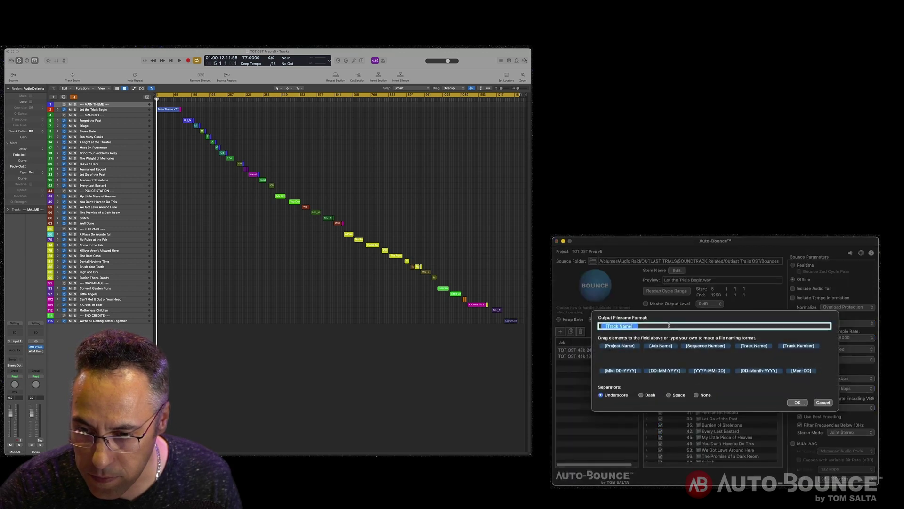
pyautogui.moveTo(706, 346); pyautogui.dragTo(602, 326)
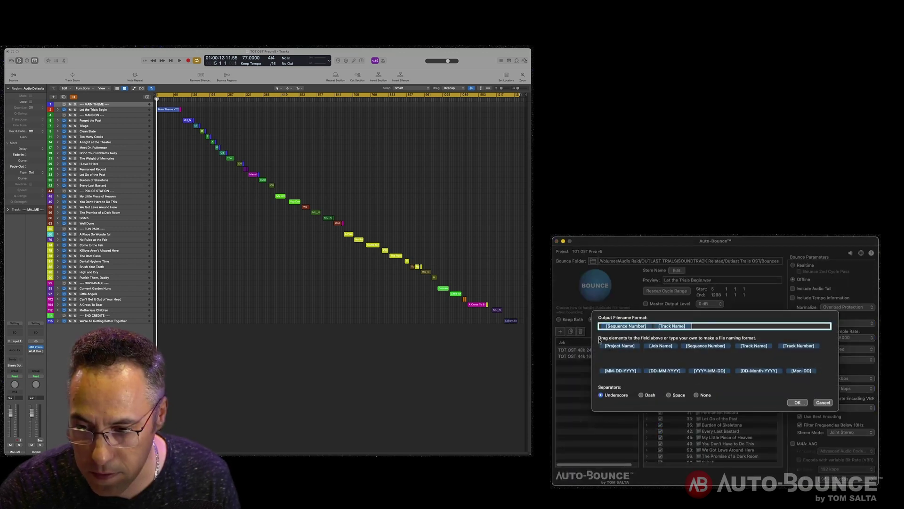
pyautogui.click(645, 395)
pyautogui.click(798, 403)
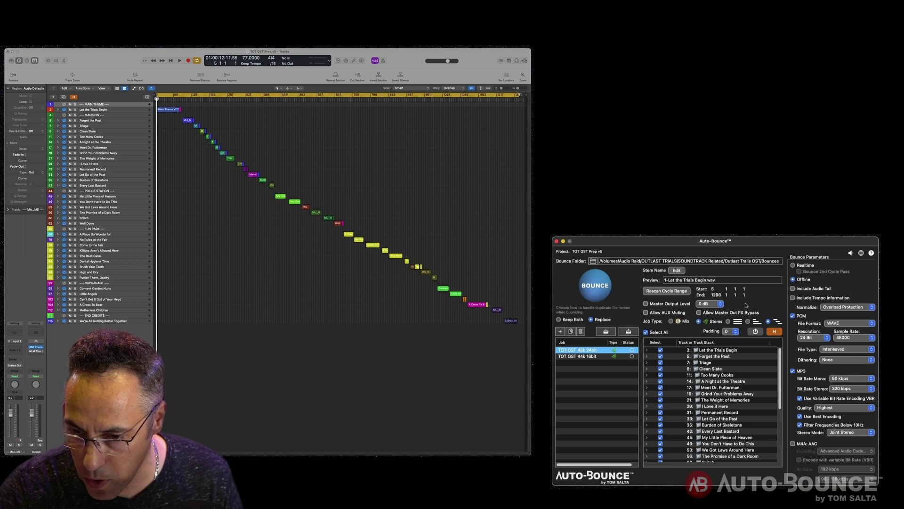
# - Check the 44k 16bit and 48k 24bit job settings, then bounce all jobs
pyautogui.click(606, 357)
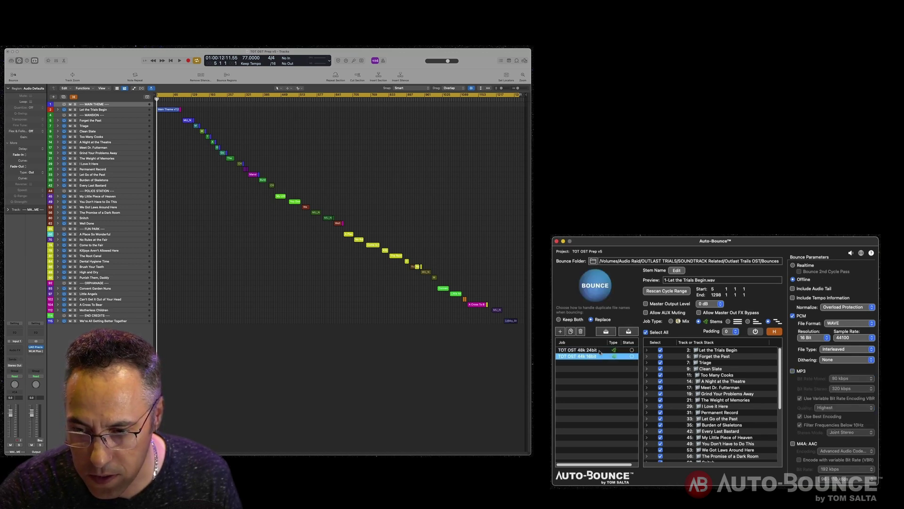
pyautogui.click(600, 351)
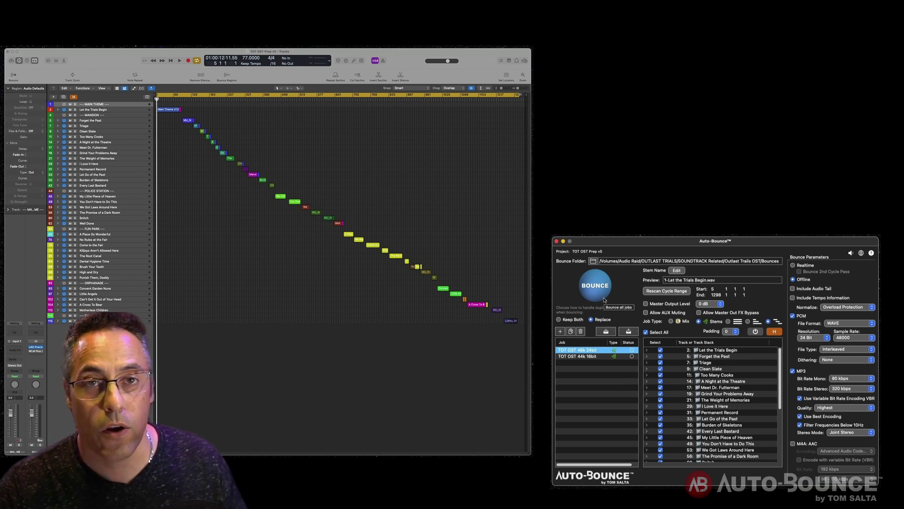
pyautogui.click(595, 285)
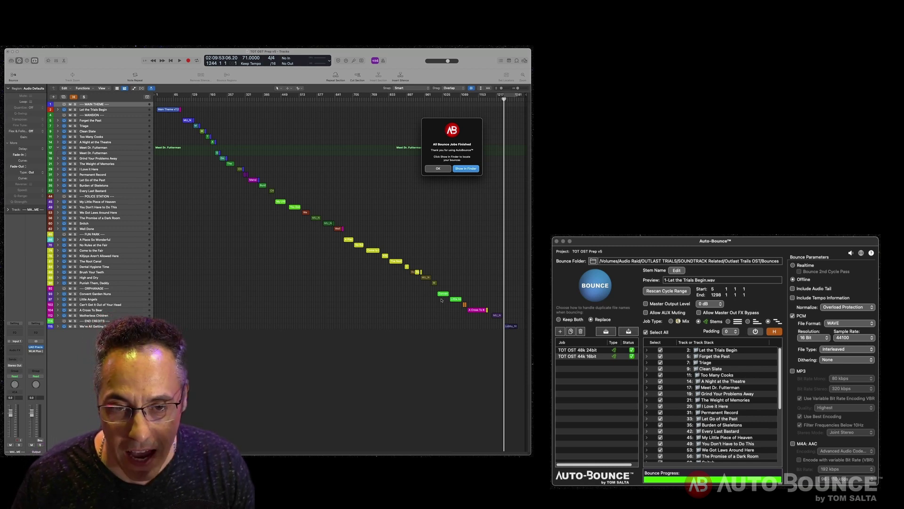
# - Show the bounced files in Finder and expand the TOT OST 44k 16bit folder
pyautogui.press('Return')
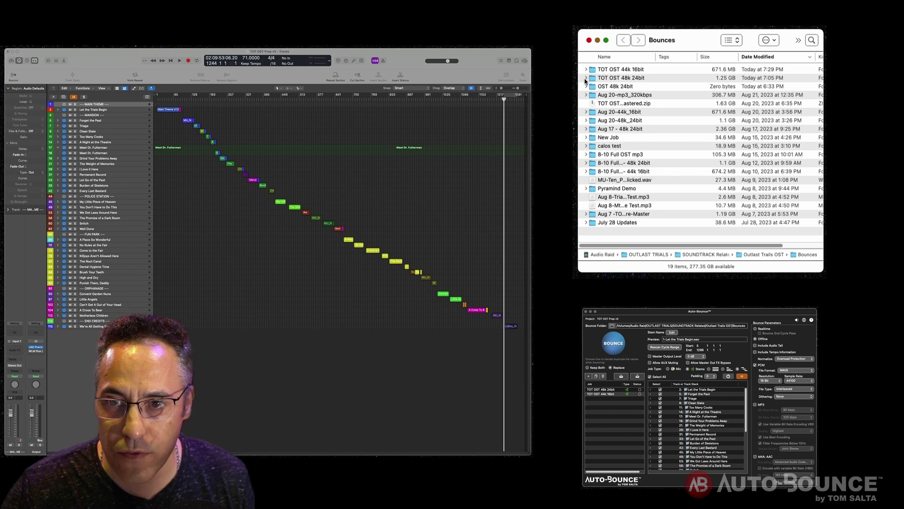
pyautogui.click(586, 69)
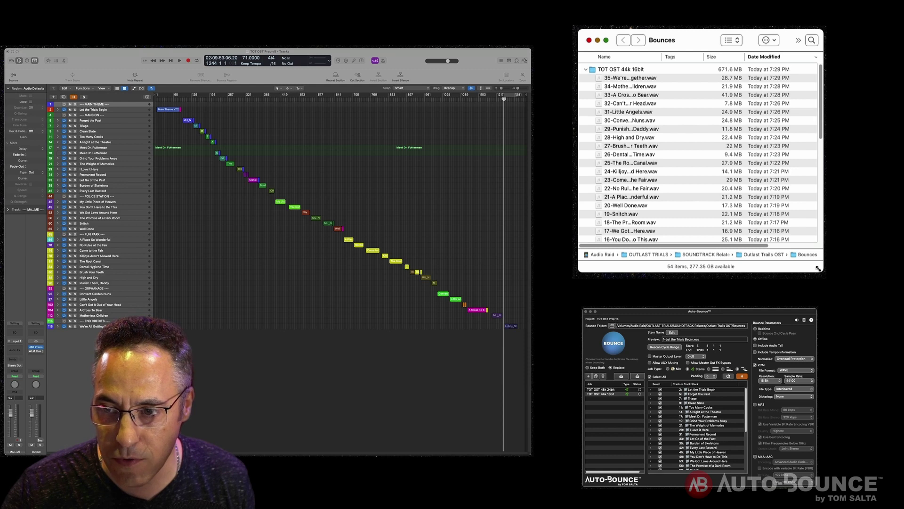
# - Open TOT OST 44k 16bit and Quick Look files 1, 3, 12, 20 and 25 (Let the Trials Begin to The Root Canal)
pyautogui.doubleClick(622, 70)
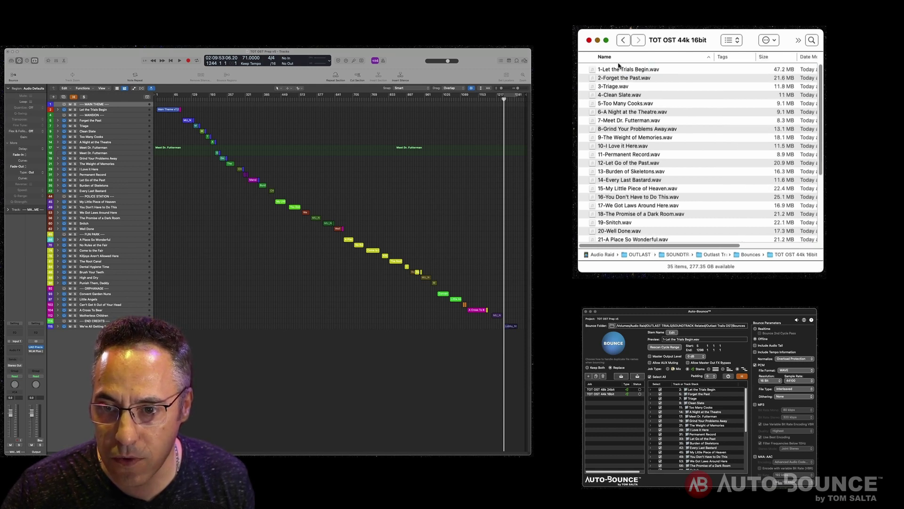
pyautogui.click(605, 70)
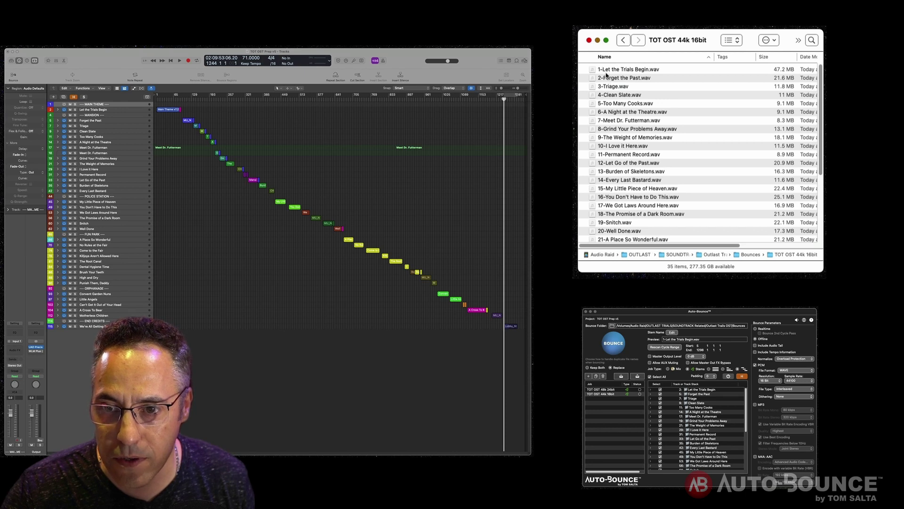
pyautogui.press('space')
pyautogui.press('space')
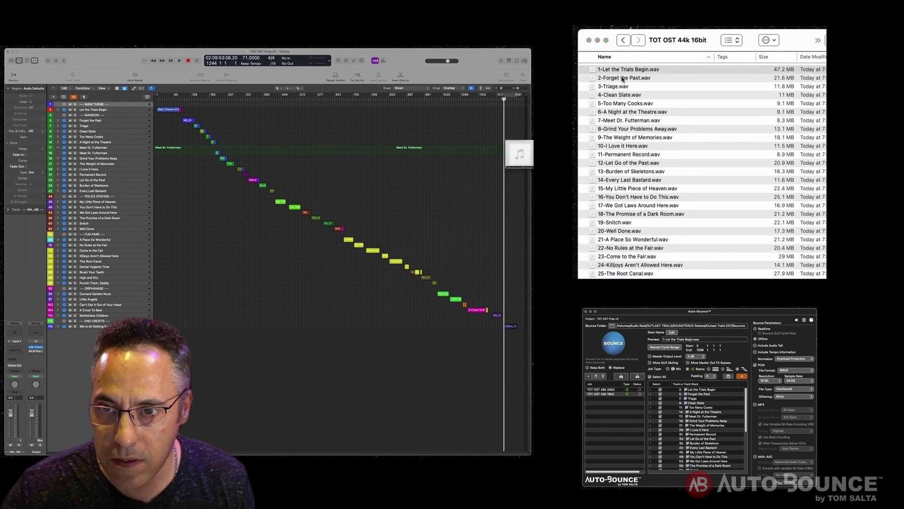
pyautogui.click(623, 79)
pyautogui.click(621, 86)
pyautogui.press('space')
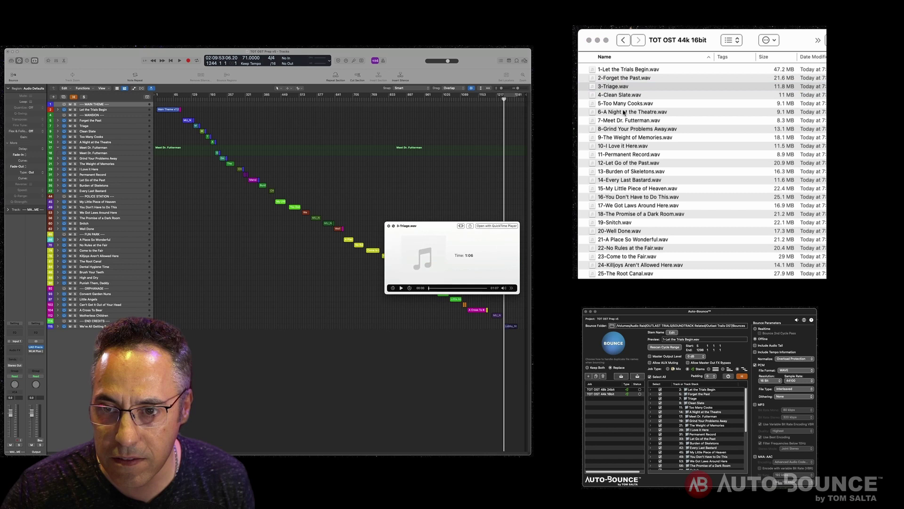
pyautogui.click(629, 163)
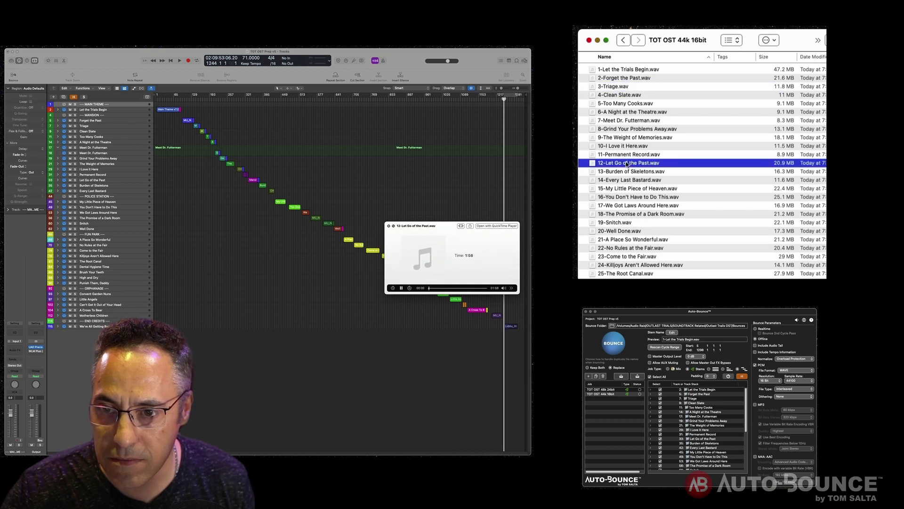
pyautogui.click(613, 231)
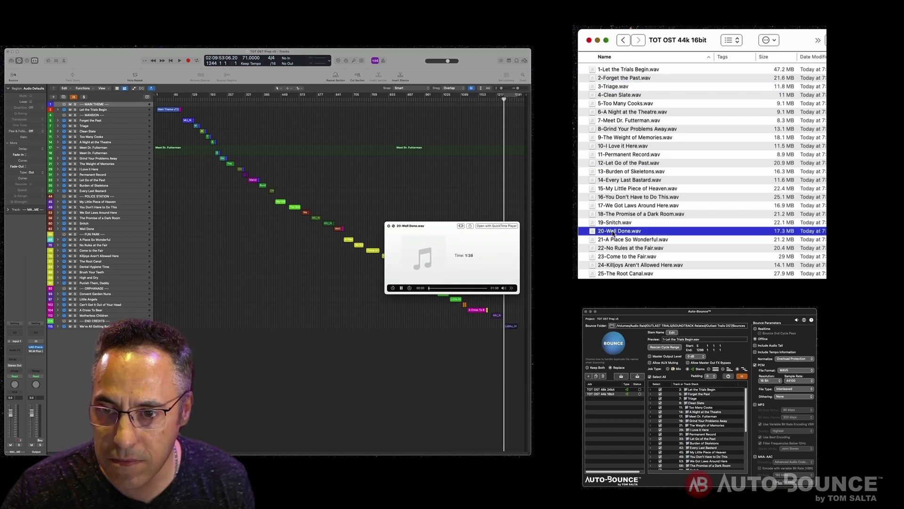
pyautogui.click(620, 274)
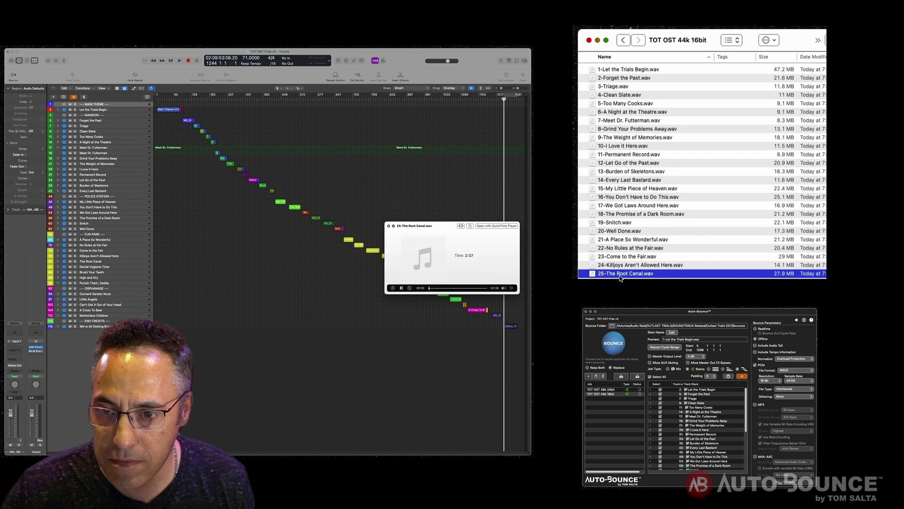
pyautogui.press('space')
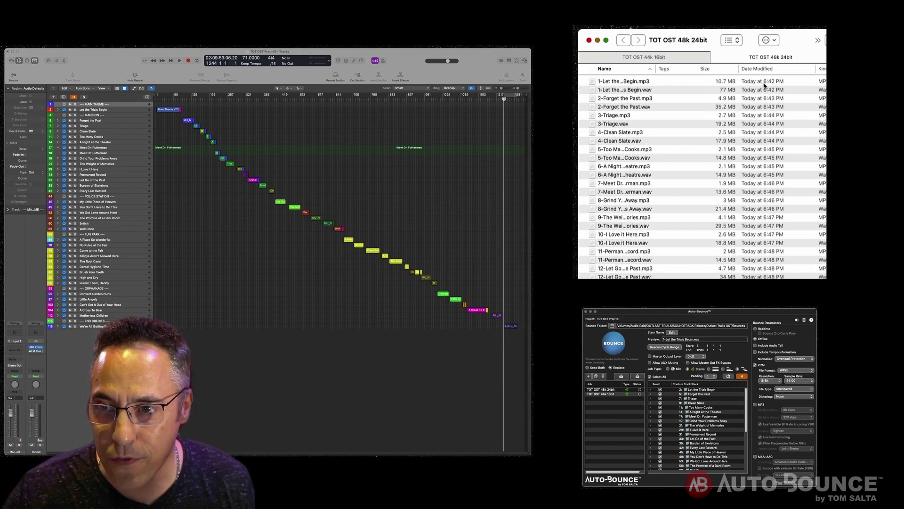
pyautogui.click(678, 60)
pyautogui.scroll(-3, 723, 249)
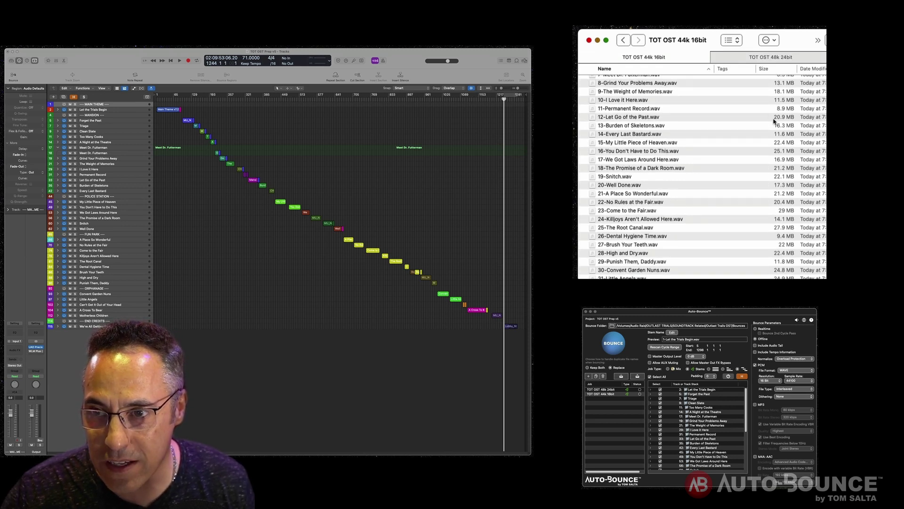
pyautogui.click(777, 60)
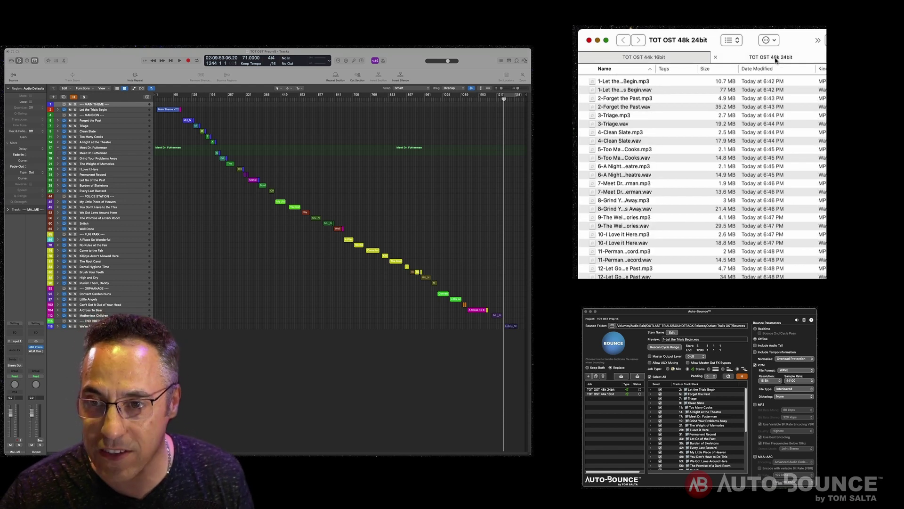